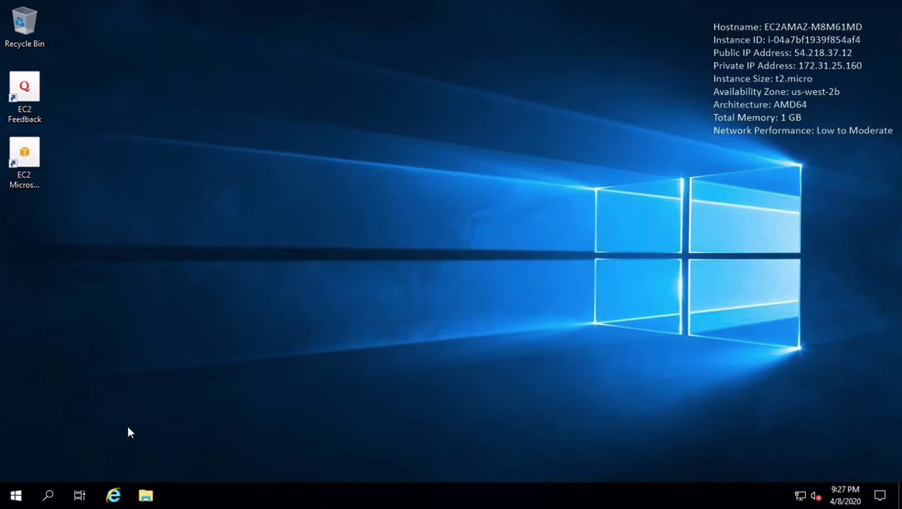
Open Internet Explorer and search the web for "download mysql windows"
{"action": "left_click", "coordinate": [115, 496]}
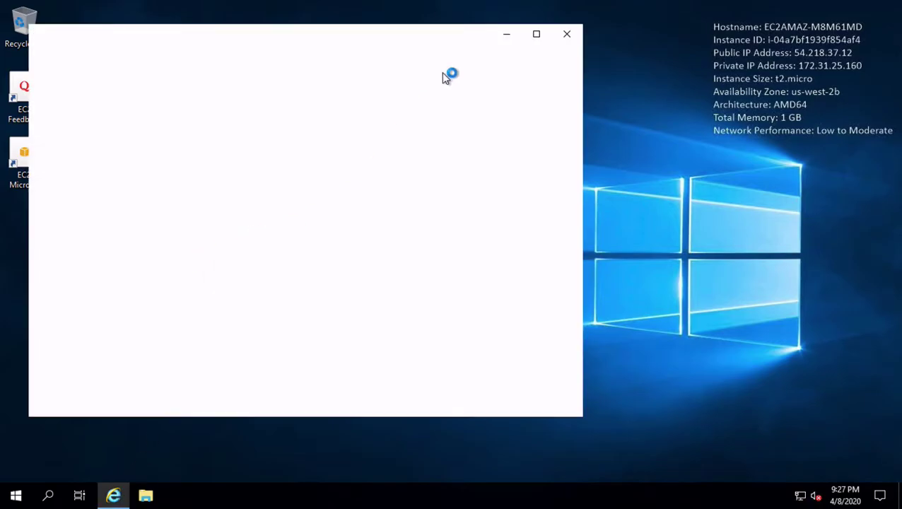
{"action": "left_click", "coordinate": [413, 51]}
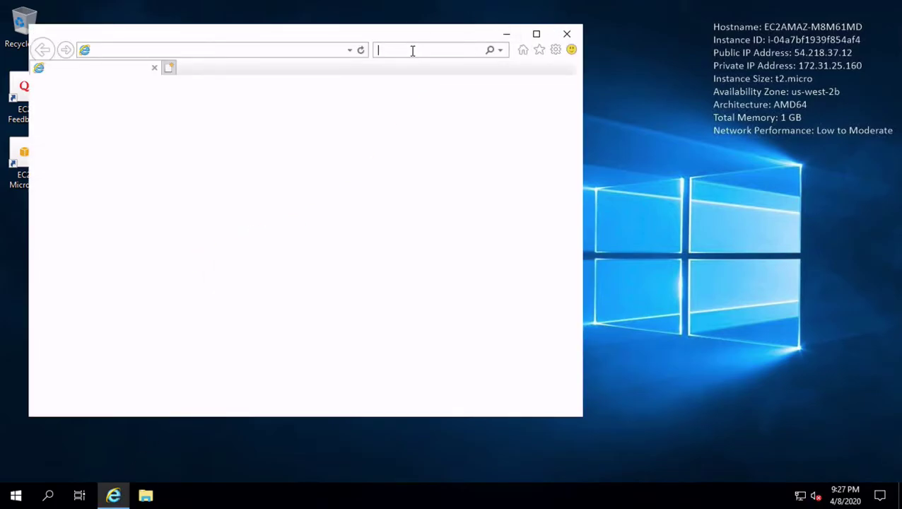
{"action": "left_click", "coordinate": [412, 51]}
{"action": "type", "text": "downlo"}
{"action": "type", "text": "ad my"}
{"action": "type", "text": "sql wndow"}
{"action": "type", "text": "ndows"}
{"action": "key", "text": "Return"}
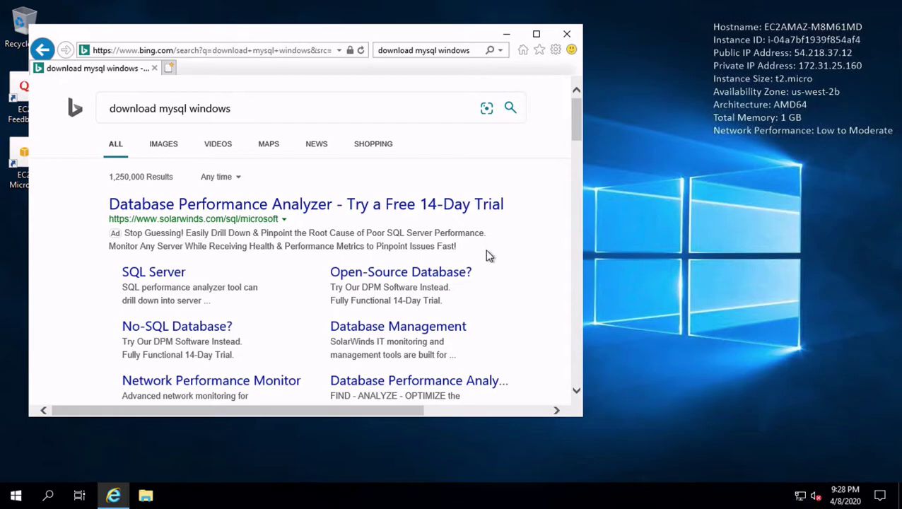
From the MySQL Installer download page, download and run mysql-installer-web-community-8.0.19.0.msi without logging in to an Oracle account
{"action": "scroll", "coordinate": [490, 255], "scroll_direction": "down", "scroll_amount": 6}
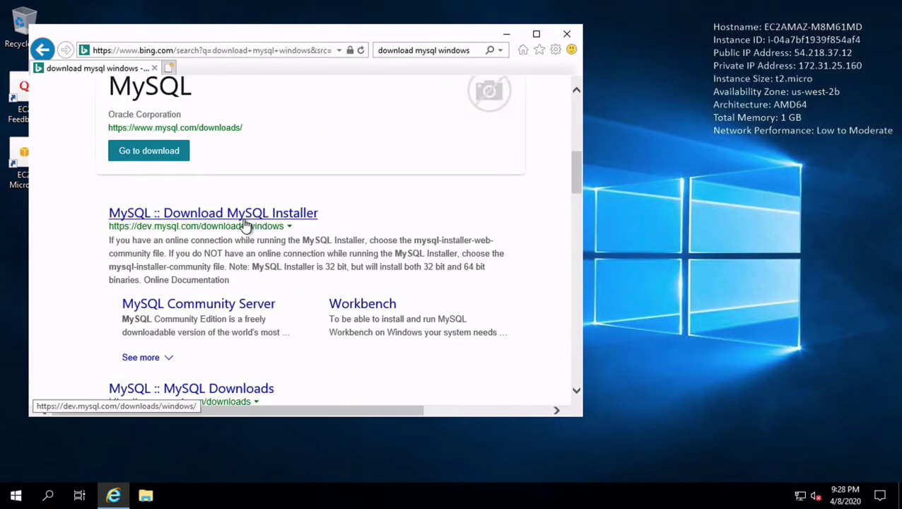
{"action": "left_click", "coordinate": [318, 215]}
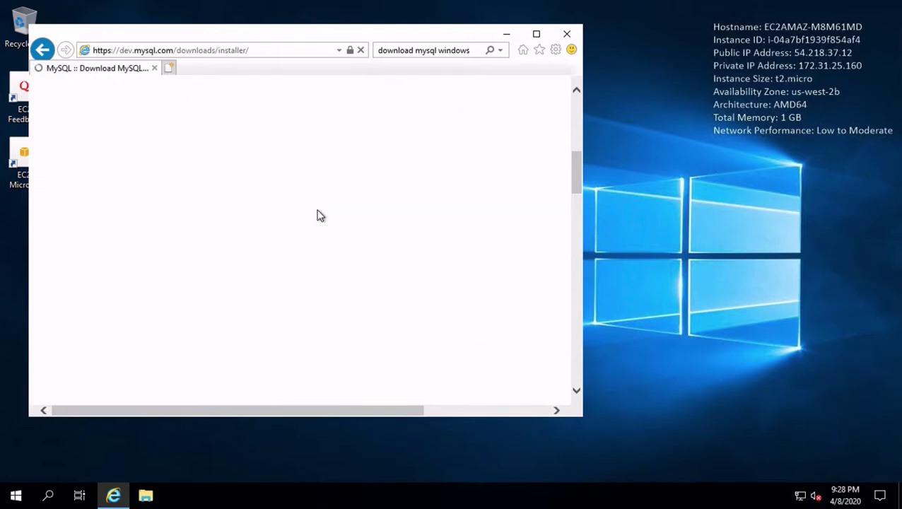
{"action": "scroll", "coordinate": [316, 281], "scroll_direction": "down", "scroll_amount": 3}
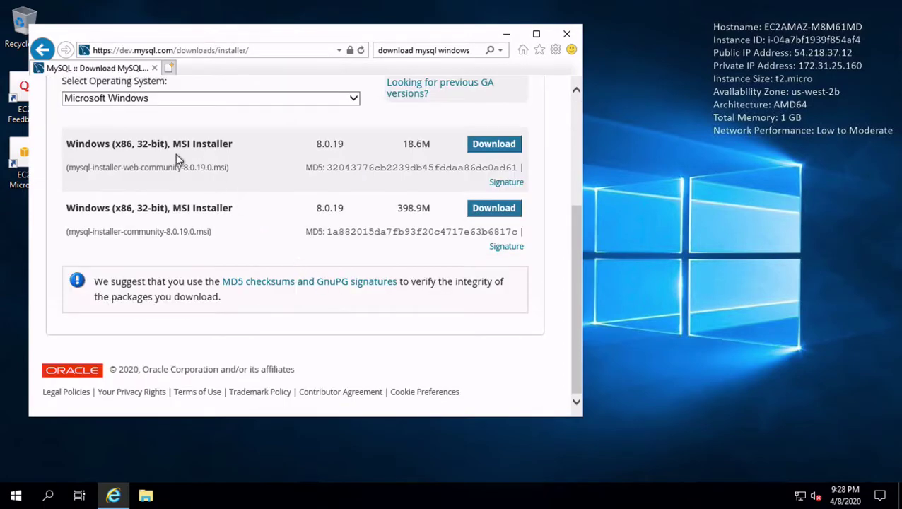
{"action": "left_click", "coordinate": [494, 144]}
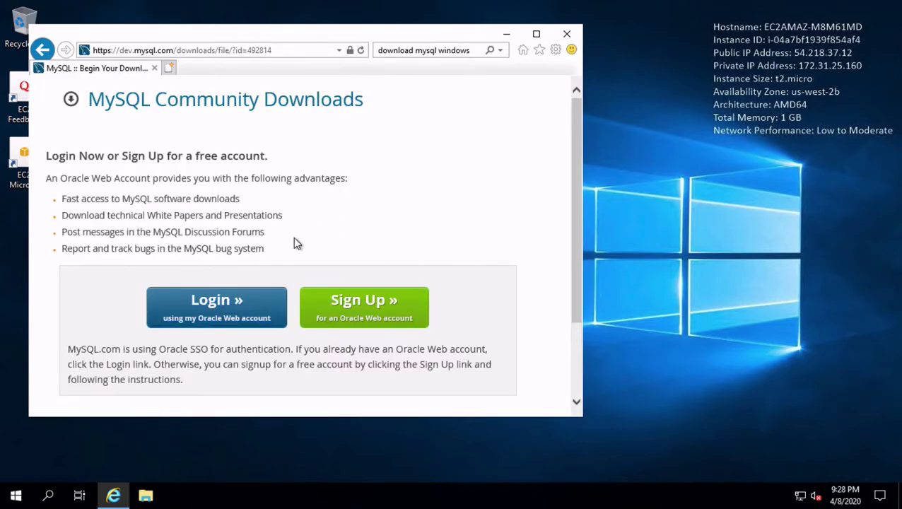
{"action": "scroll", "coordinate": [293, 244], "scroll_direction": "down", "scroll_amount": 2}
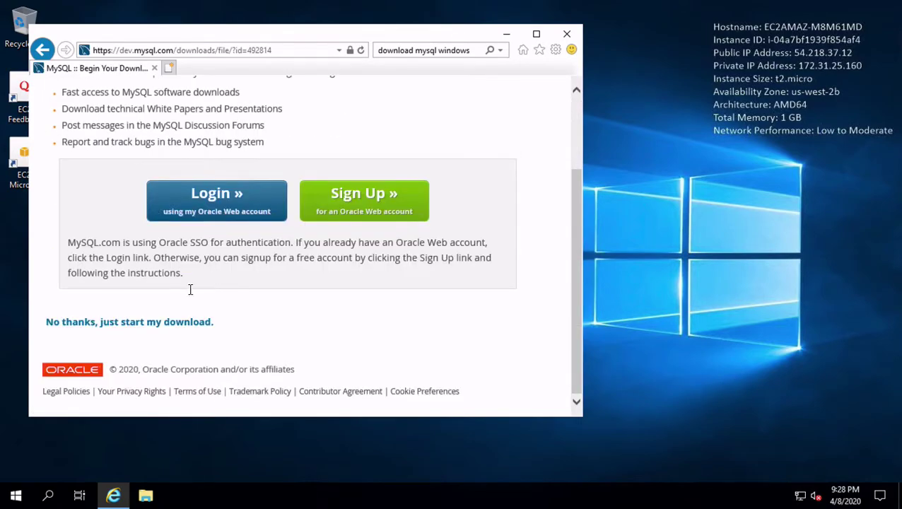
{"action": "left_click", "coordinate": [147, 324]}
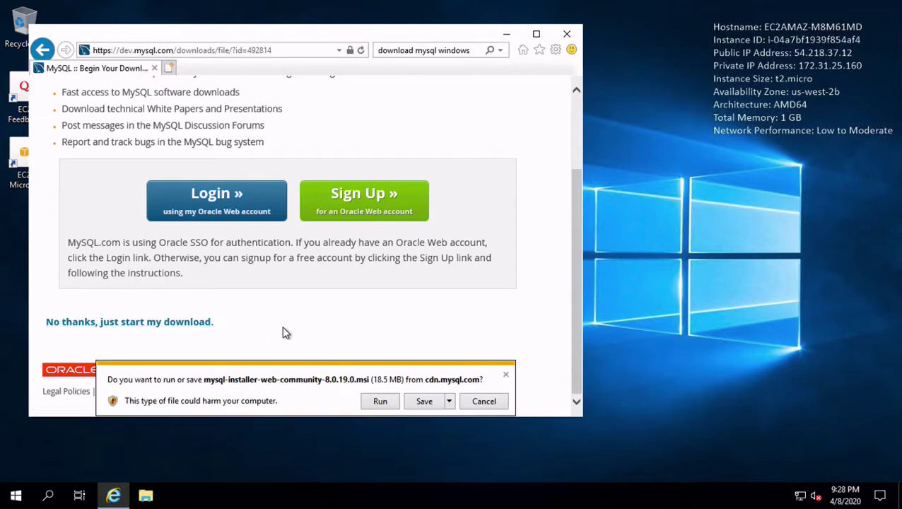
{"action": "left_click", "coordinate": [380, 401]}
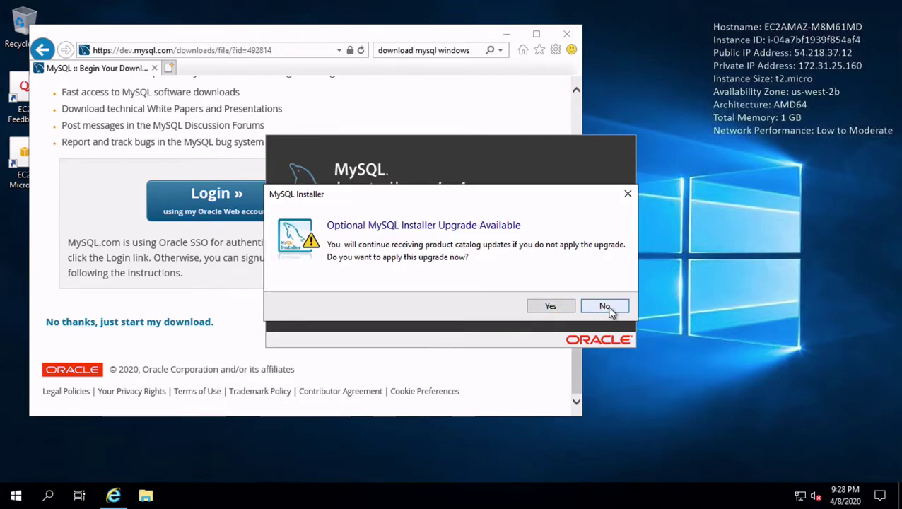
Decline the optional installer upgrade and continue to the requirements check with the Server only setup type
{"action": "left_click", "coordinate": [608, 309]}
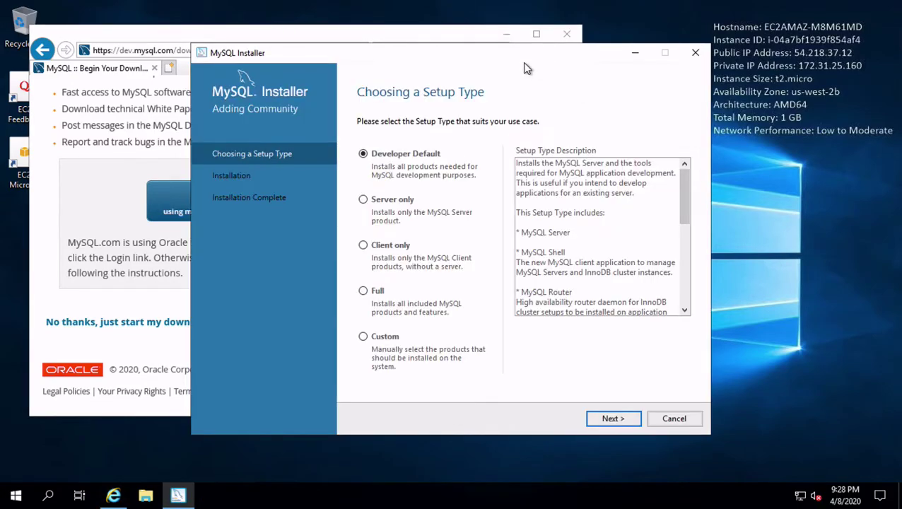
{"action": "left_click", "coordinate": [395, 201]}
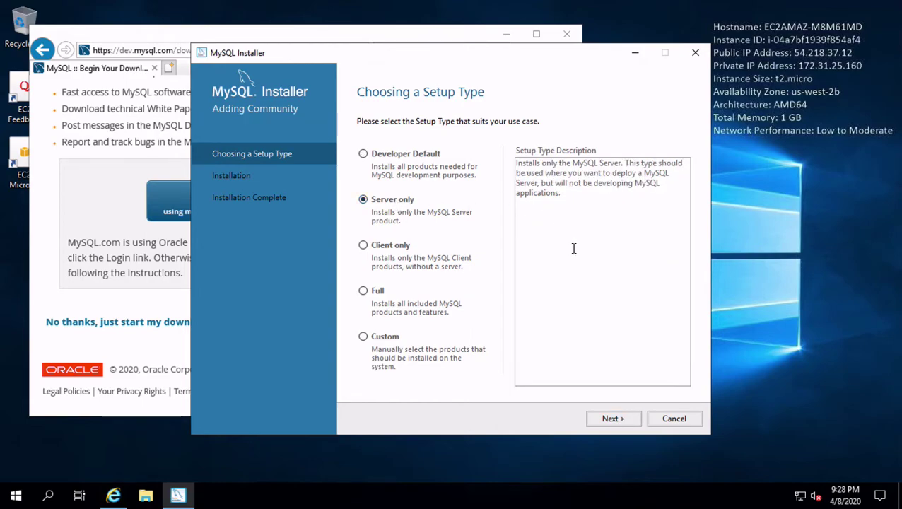
{"action": "left_click", "coordinate": [612, 419]}
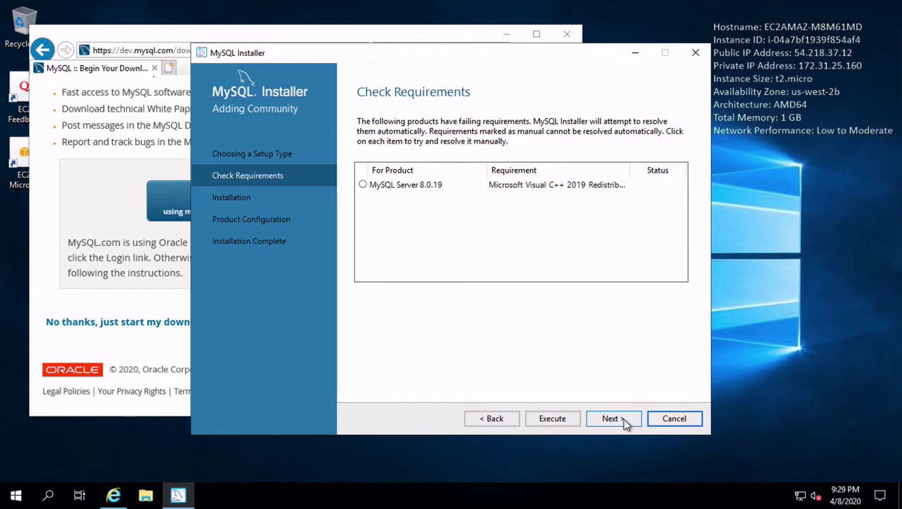
{"action": "left_click_drag", "start_coordinate": [628, 169], "coordinate": [651, 169]}
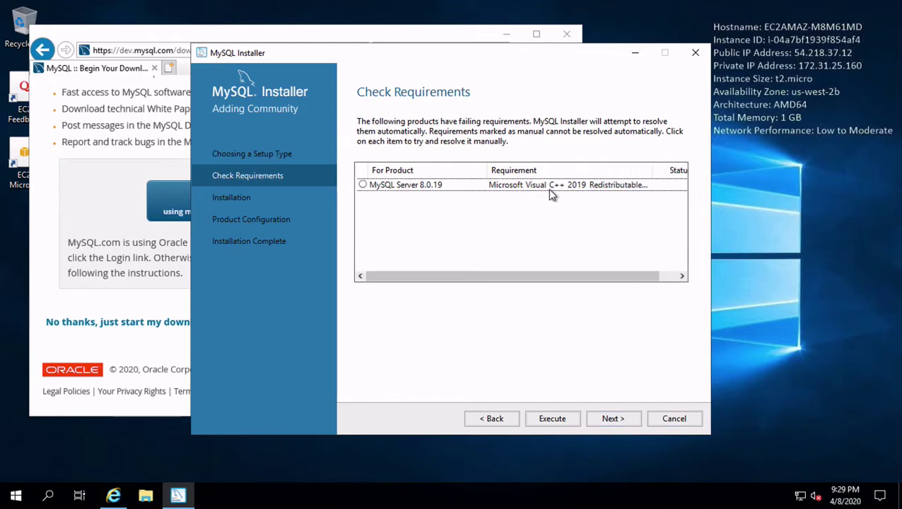
Switch back to Internet Explorer and search the web for "download microsoft visual c++ 2019"
{"action": "left_click", "coordinate": [113, 496]}
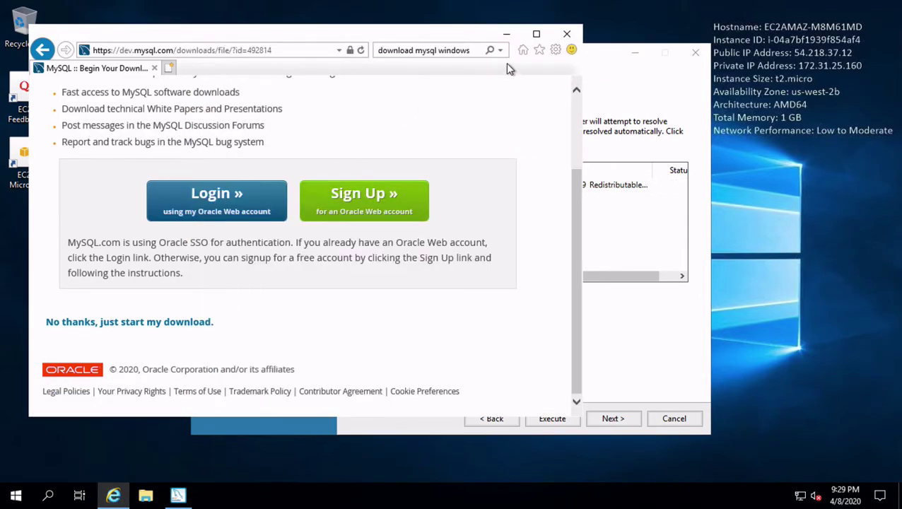
{"action": "left_click", "coordinate": [446, 52]}
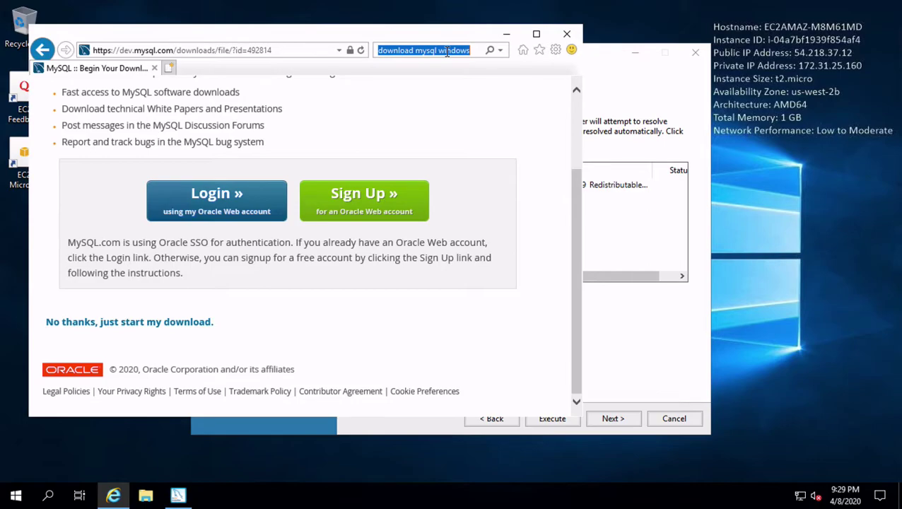
{"action": "left_click_drag", "start_coordinate": [470, 41], "coordinate": [445, 42]}
{"action": "type", "text": "down"}
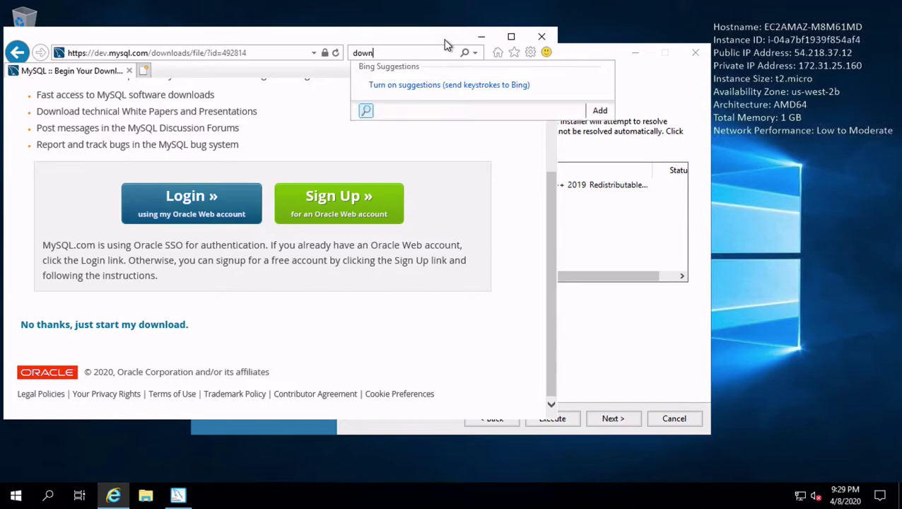
{"action": "type", "text": "load microsoft visual c++ 2019"}
{"action": "key", "text": "Return"}
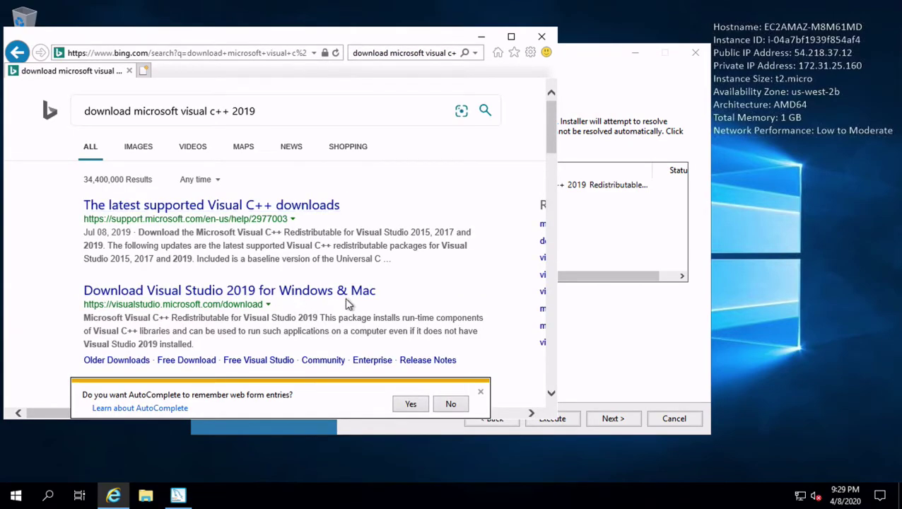
{"action": "scroll", "coordinate": [354, 302], "scroll_direction": "down", "scroll_amount": 1}
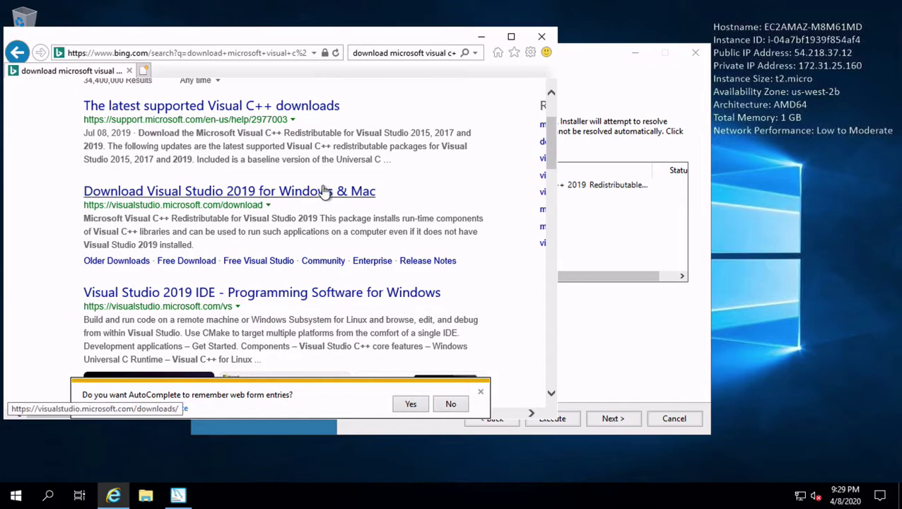
{"action": "left_click", "coordinate": [354, 190]}
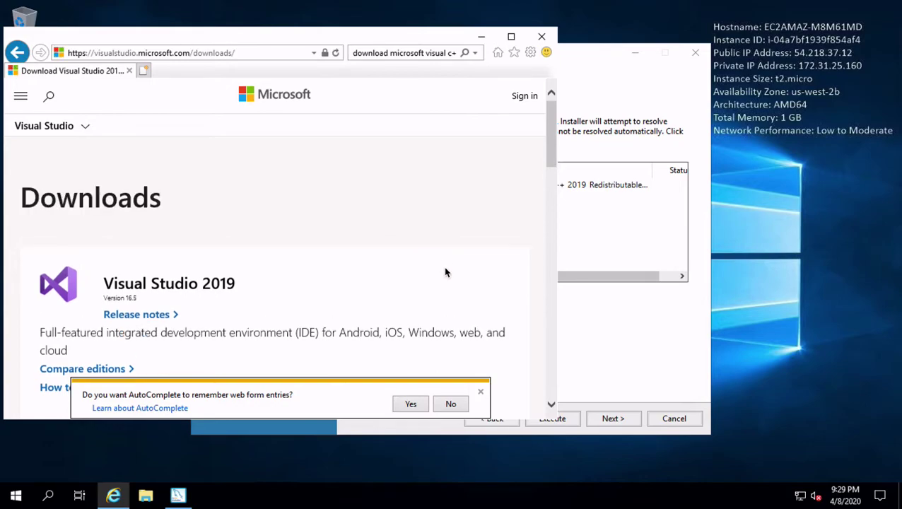
{"action": "scroll", "coordinate": [488, 340], "scroll_direction": "down", "scroll_amount": 5}
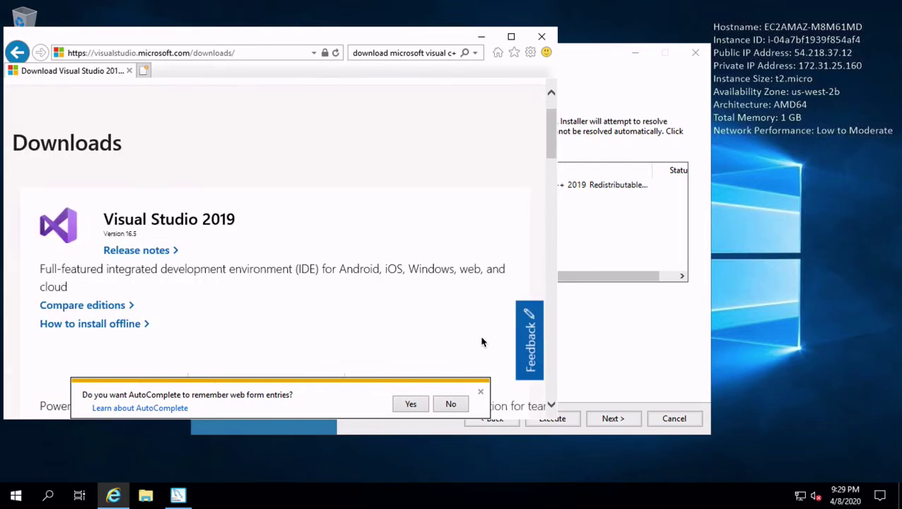
{"action": "scroll", "coordinate": [422, 241], "scroll_direction": "down", "scroll_amount": 5}
{"action": "left_click", "coordinate": [19, 53]}
{"action": "scroll", "coordinate": [258, 221], "scroll_direction": "up", "scroll_amount": 2}
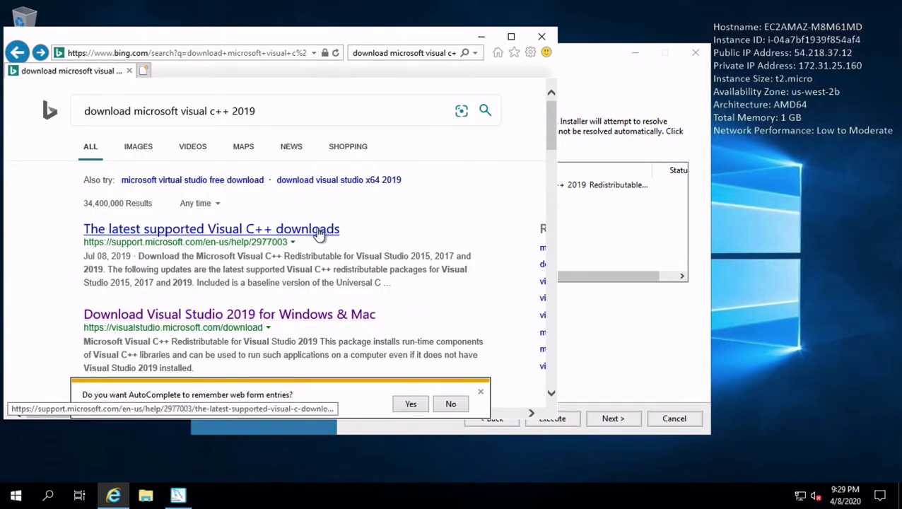
From Microsoft's latest supported Visual C++ downloads page, download and run the x64 redistributable VC_redist.x64.exe
{"action": "left_click", "coordinate": [340, 230]}
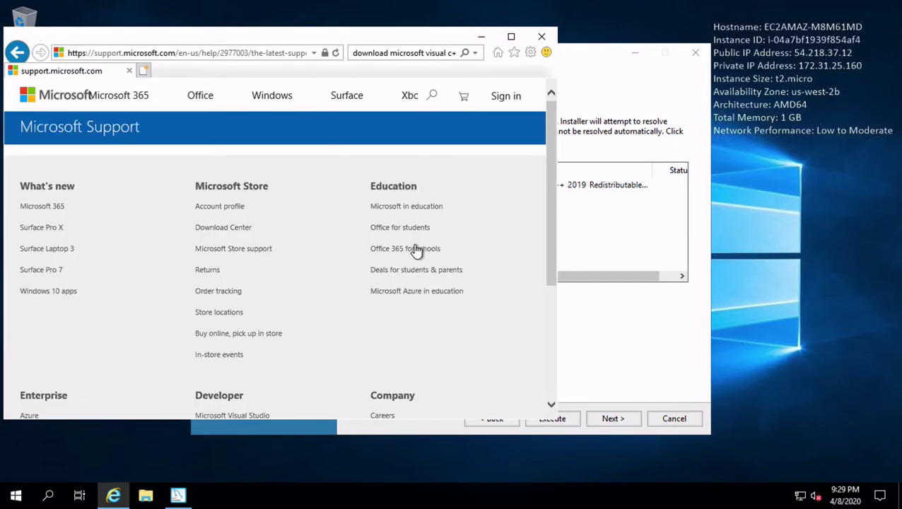
{"action": "scroll", "coordinate": [389, 265], "scroll_direction": "down", "scroll_amount": 3}
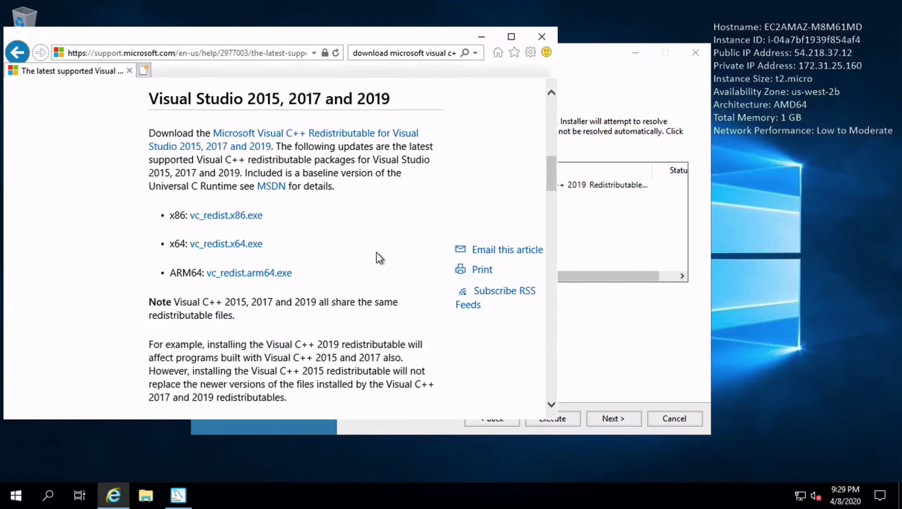
{"action": "scroll", "coordinate": [339, 244], "scroll_direction": "up", "scroll_amount": 1}
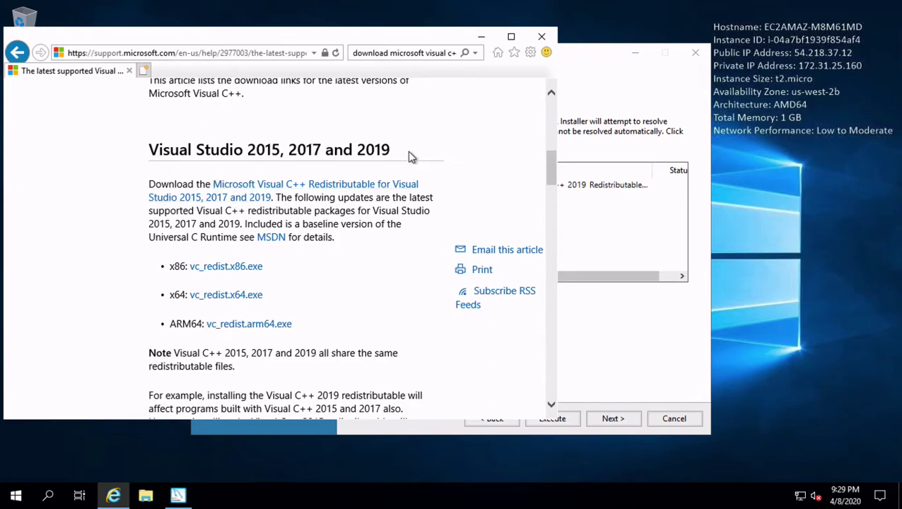
{"action": "left_click", "coordinate": [249, 299]}
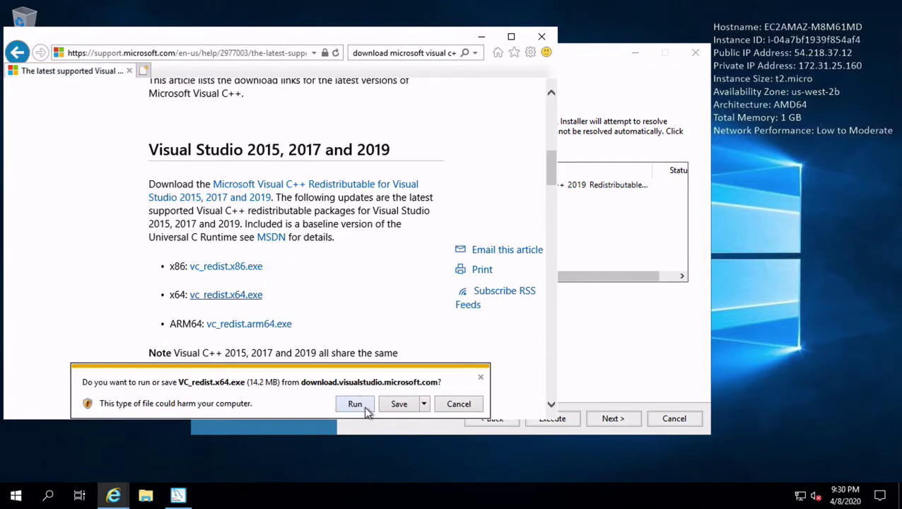
{"action": "left_click", "coordinate": [365, 409]}
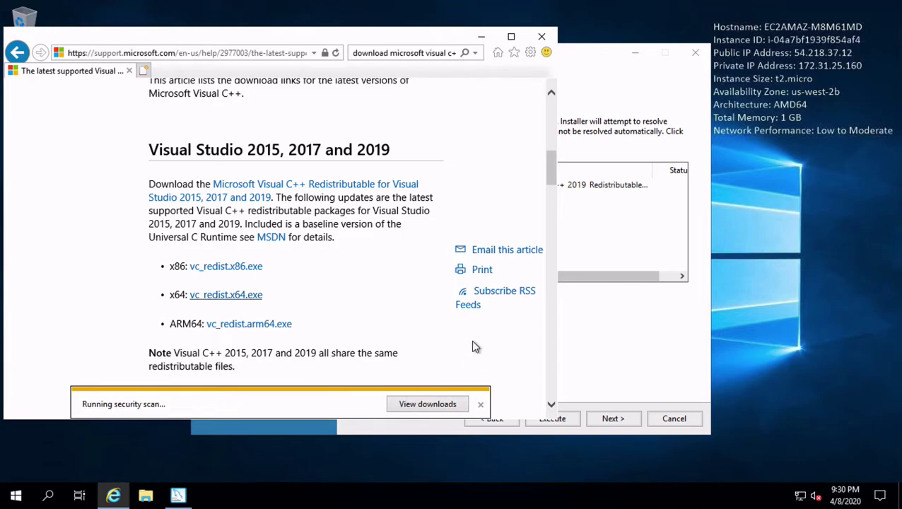
Accept the license terms, install the Microsoft Visual C++ 2015-2019 Redistributable (x64) and close its setup
{"action": "left_click_drag", "start_coordinate": [570, 57], "coordinate": [664, 55]}
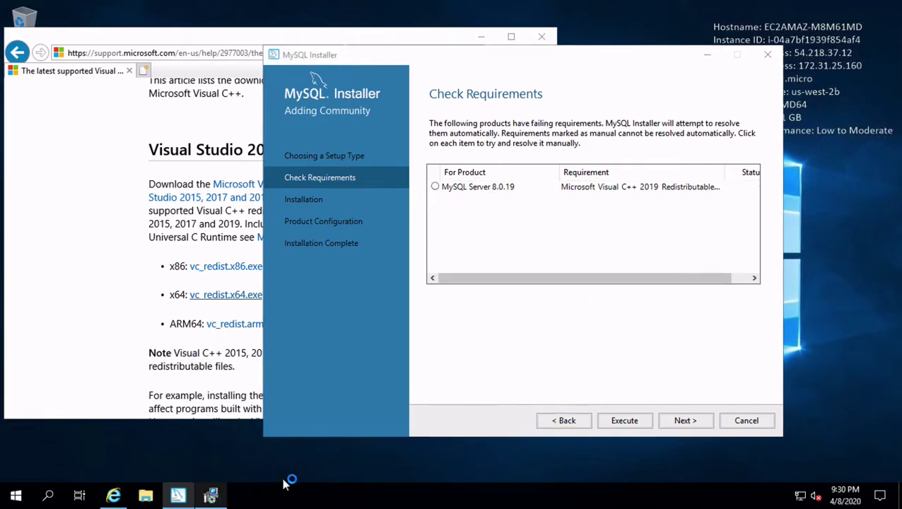
{"action": "left_click", "coordinate": [384, 303]}
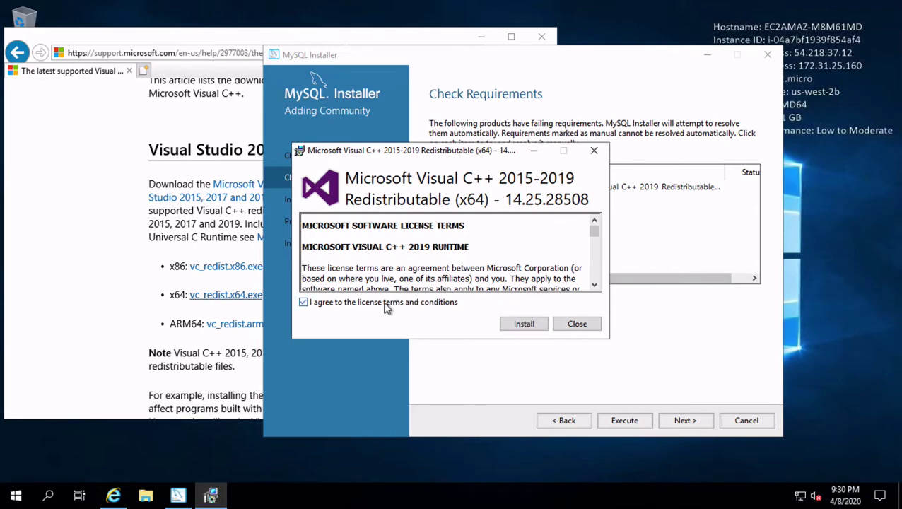
{"action": "left_click", "coordinate": [522, 325]}
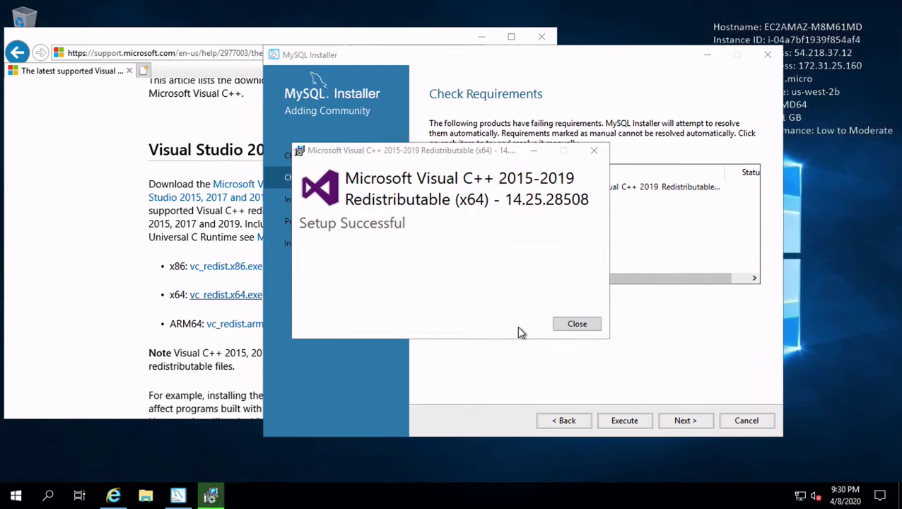
{"action": "left_click", "coordinate": [574, 325]}
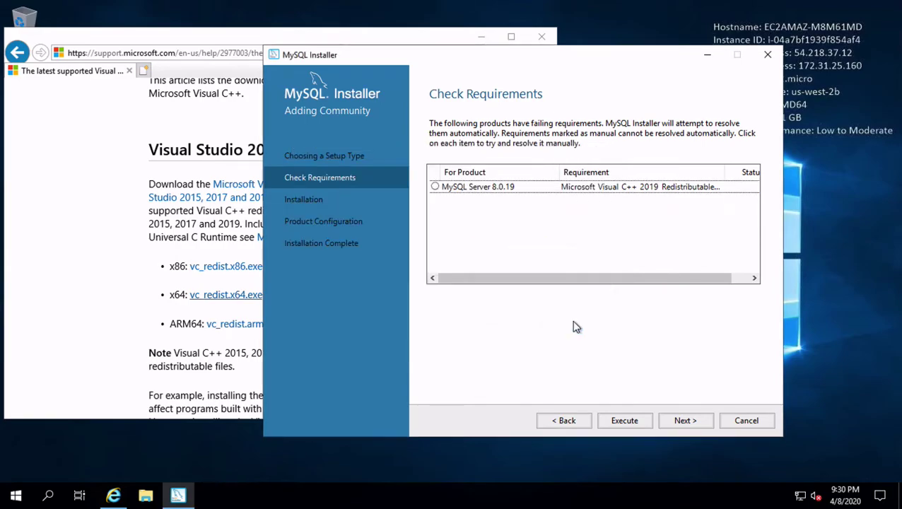
Recheck the requirements to install MySQL Server 8.0.19, and continue to its High Availability configuration page
{"action": "left_click", "coordinate": [580, 420]}
{"action": "left_click", "coordinate": [680, 420]}
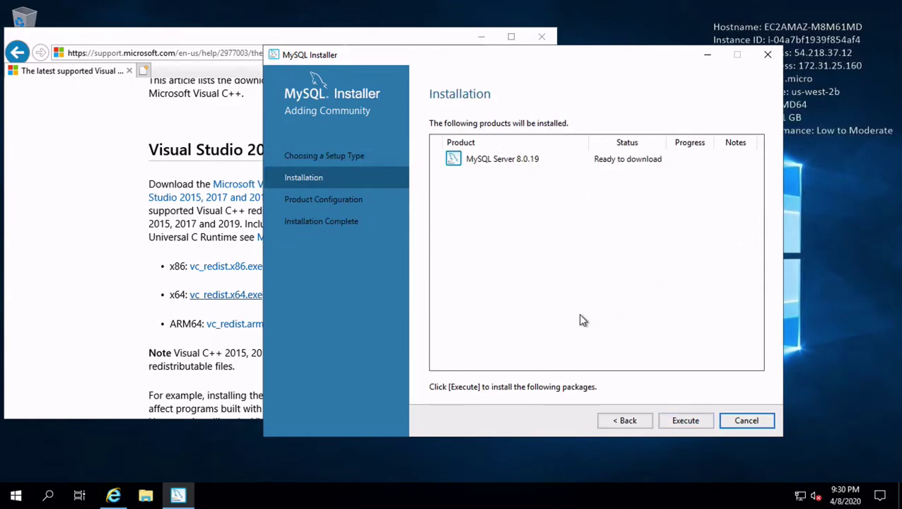
{"action": "left_click", "coordinate": [673, 422]}
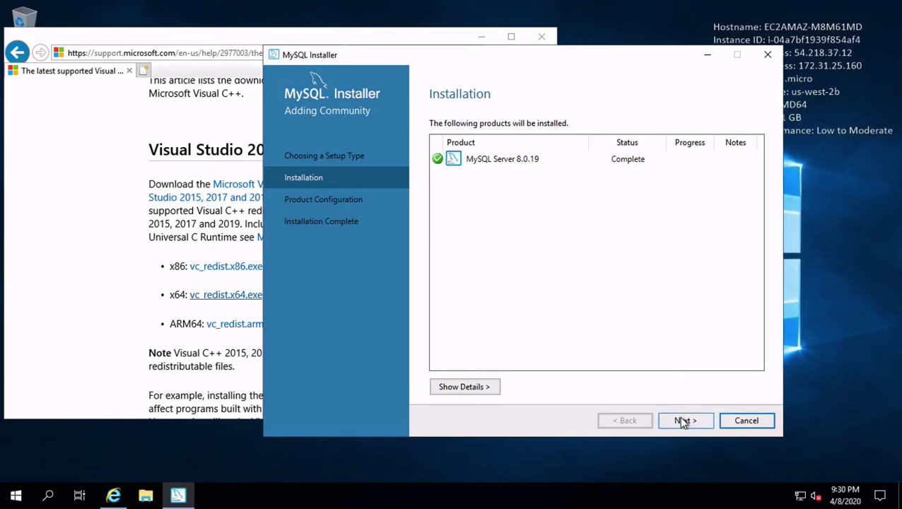
{"action": "left_click", "coordinate": [693, 420]}
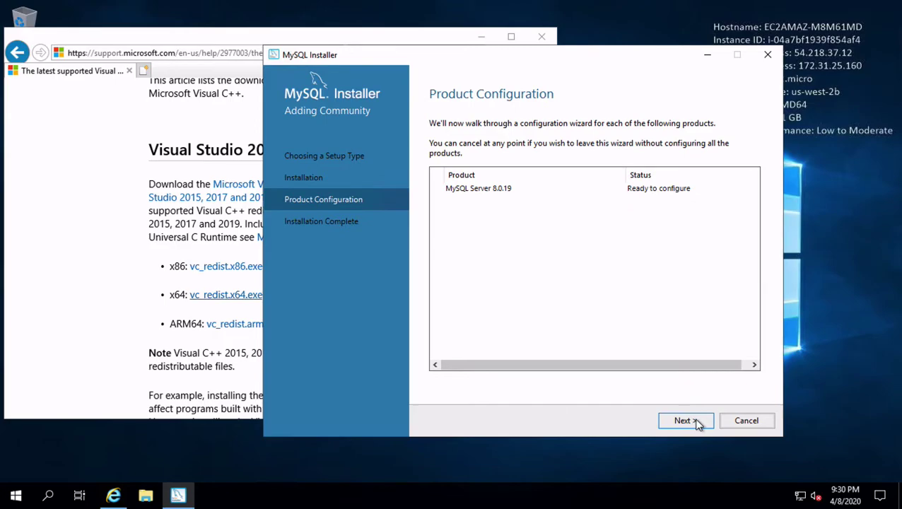
{"action": "left_click", "coordinate": [697, 422]}
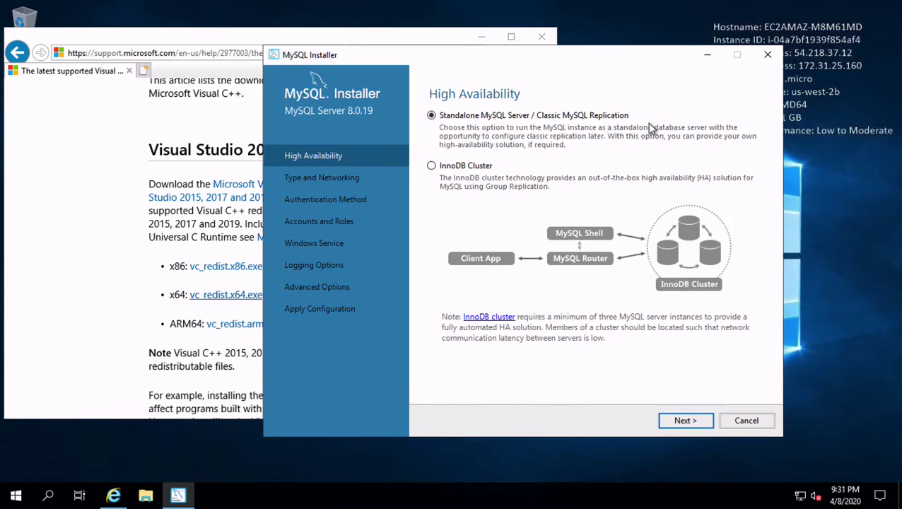
Accept the standalone server, Development Computer on TCP/IP port 3306 and strong password encryption settings, continuing to Accounts and Roles
{"action": "left_click", "coordinate": [685, 421]}
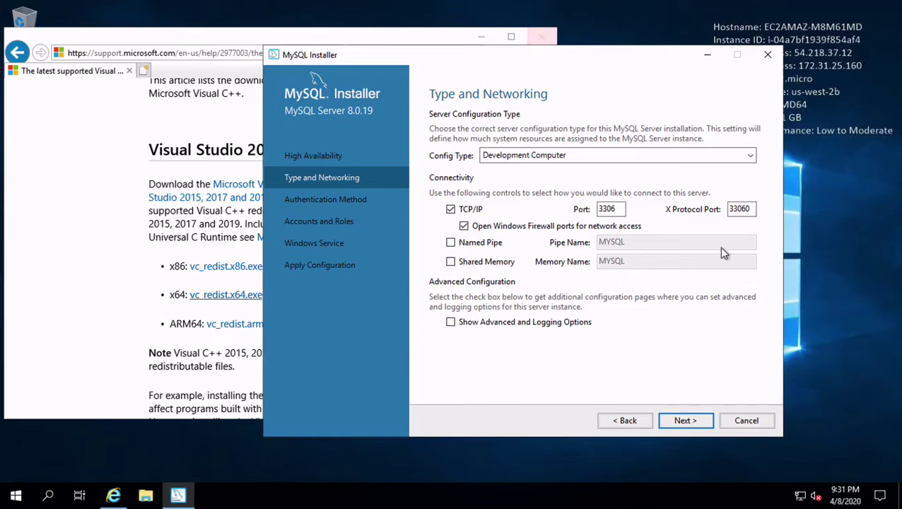
{"action": "left_click", "coordinate": [691, 422]}
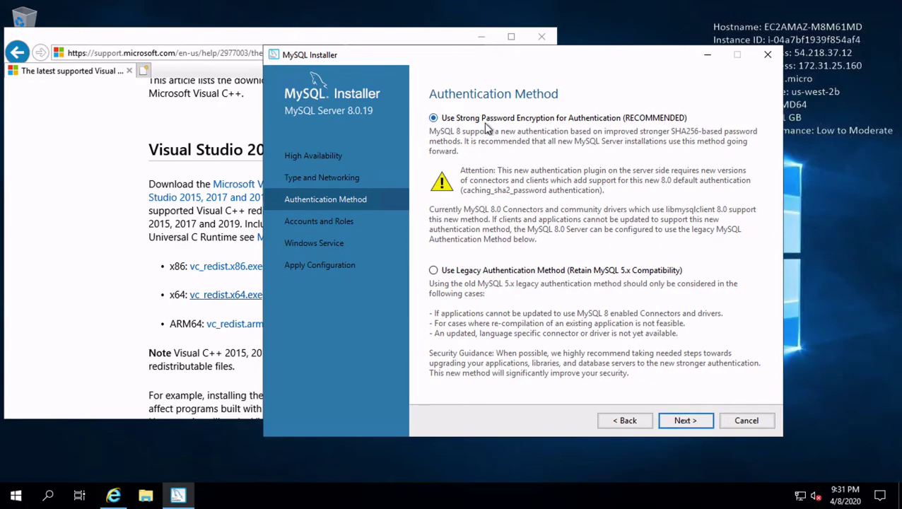
{"action": "left_click", "coordinate": [683, 420]}
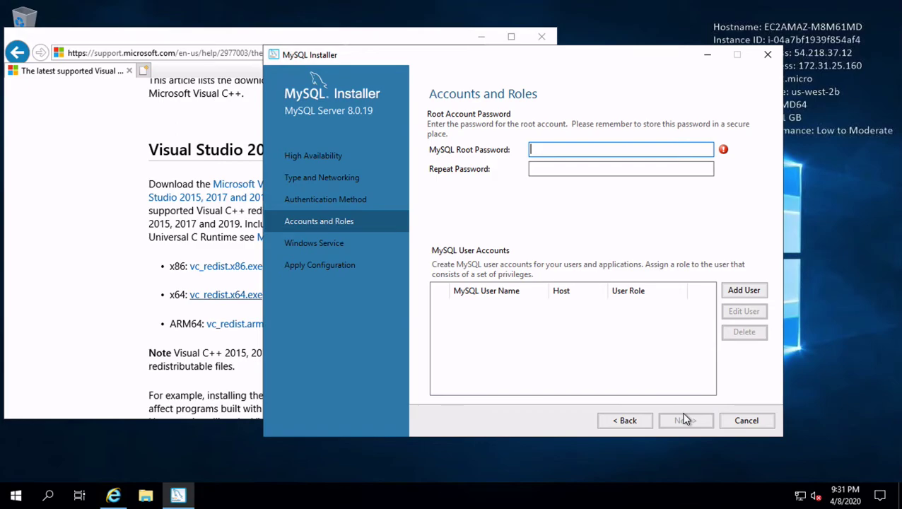
Enter and repeat the MySQL root password, and continue to the Windows Service configuration
{"action": "type", "text": "******************"}
{"action": "key", "text": "Tab"}
{"action": "type", "text": "********"}
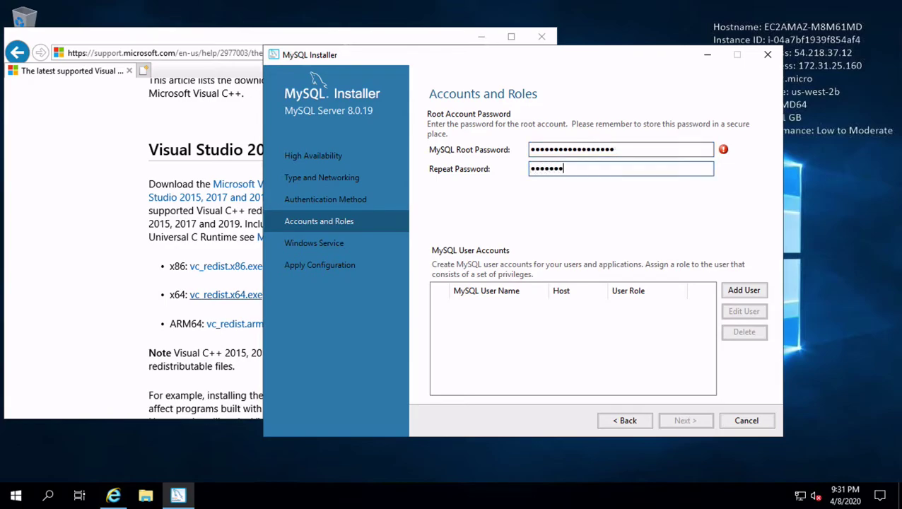
{"action": "type", "text": "*********"}
{"action": "key", "text": "Tab"}
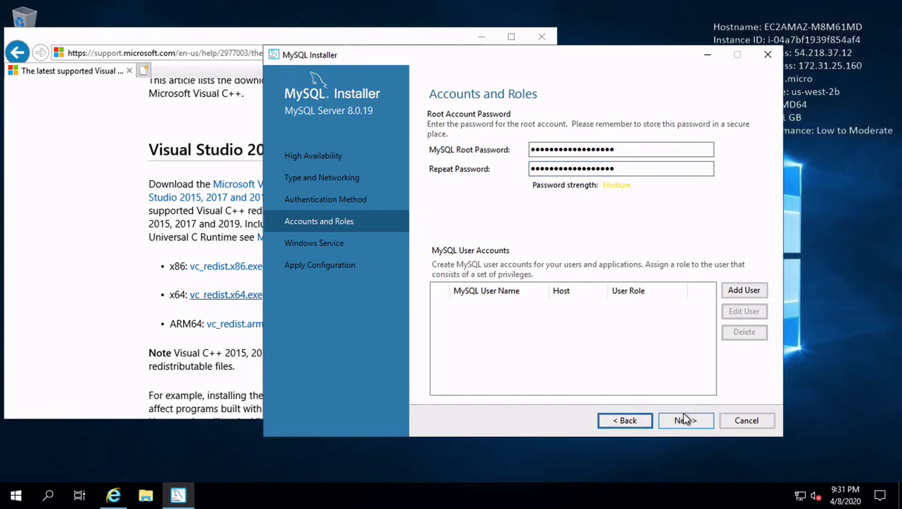
{"action": "left_click", "coordinate": [684, 419]}
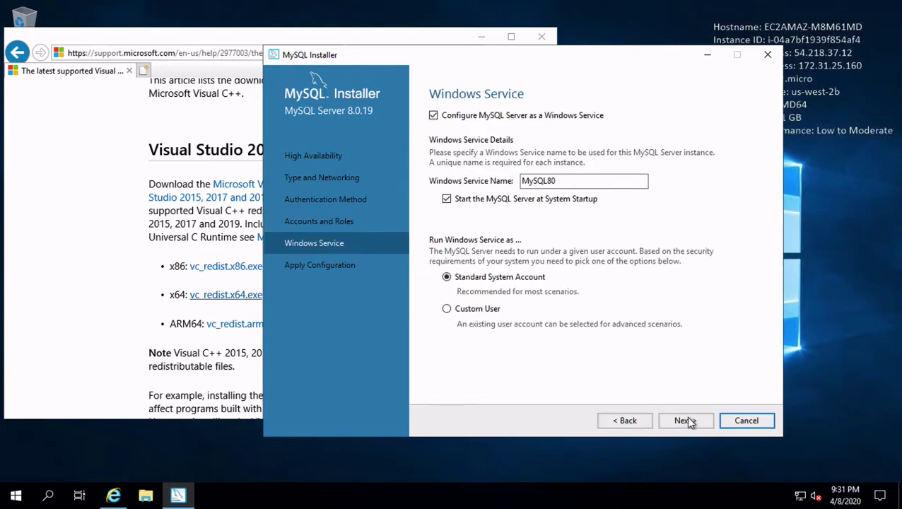
Keep MySQL80 as a Windows service under the Standard System Account, apply the configuration and finish the installer
{"action": "left_click", "coordinate": [686, 419]}
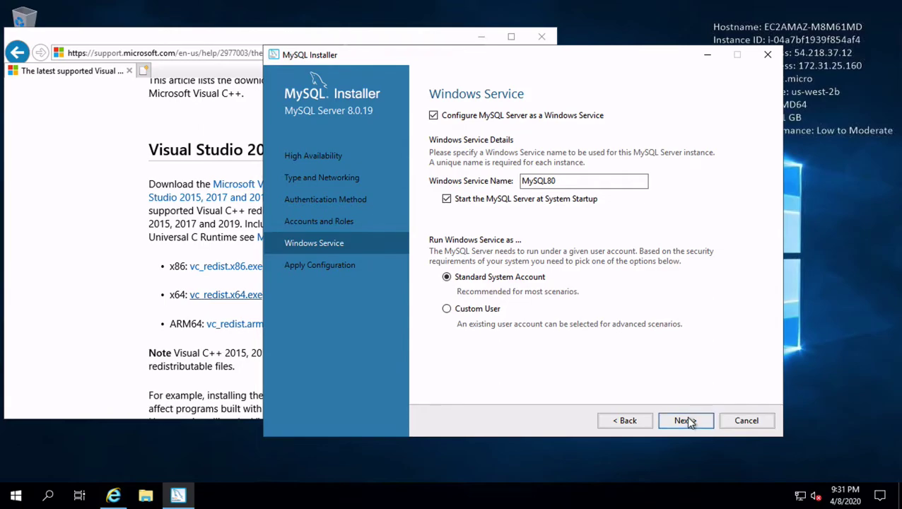
{"action": "left_click", "coordinate": [691, 420]}
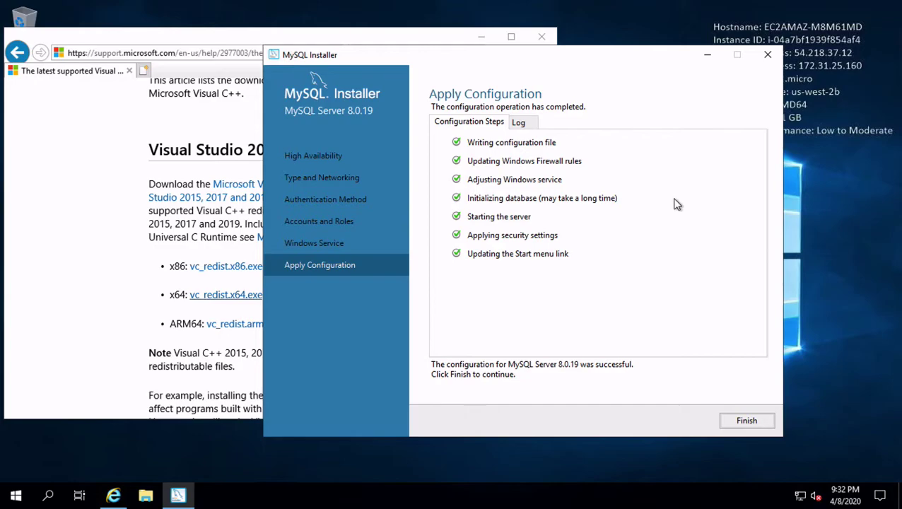
{"action": "left_click", "coordinate": [744, 420]}
{"action": "left_click", "coordinate": [684, 420]}
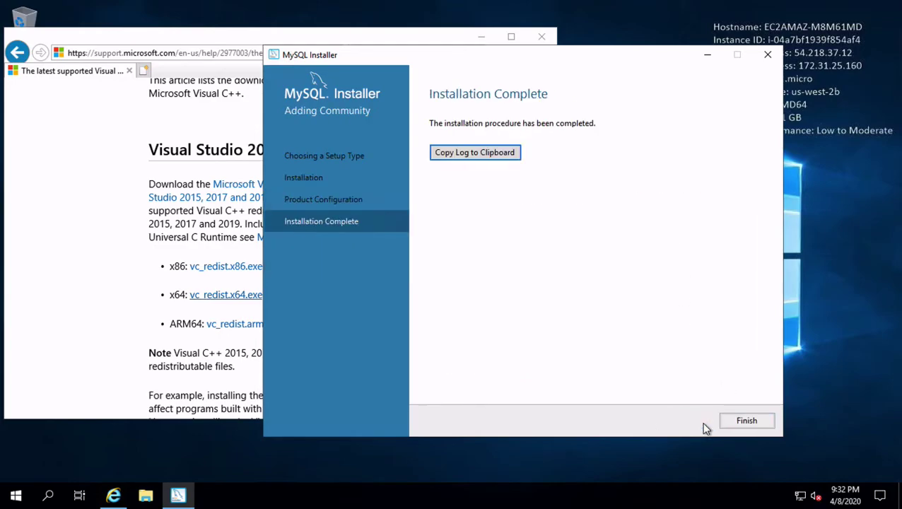
{"action": "left_click", "coordinate": [739, 420]}
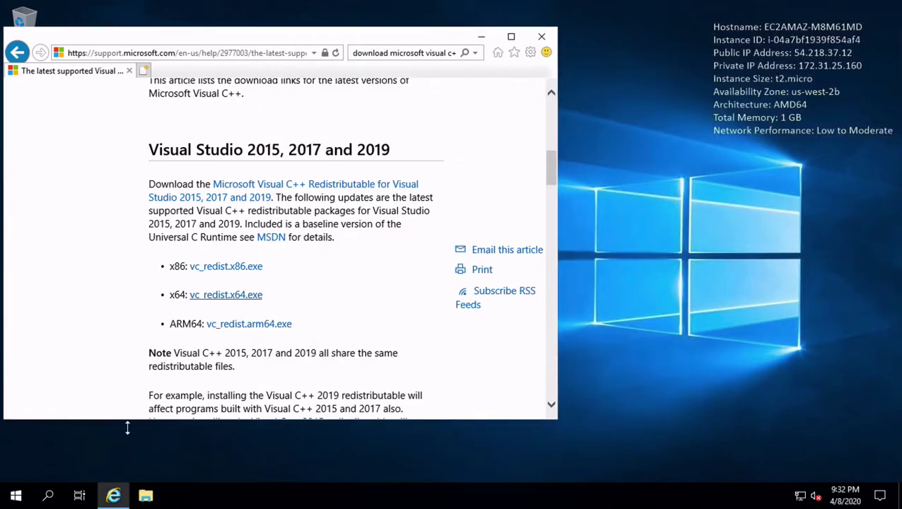
Open Command Prompt through a Windows search for "command" and try running mysql from the default folder
{"action": "left_click", "coordinate": [45, 493]}
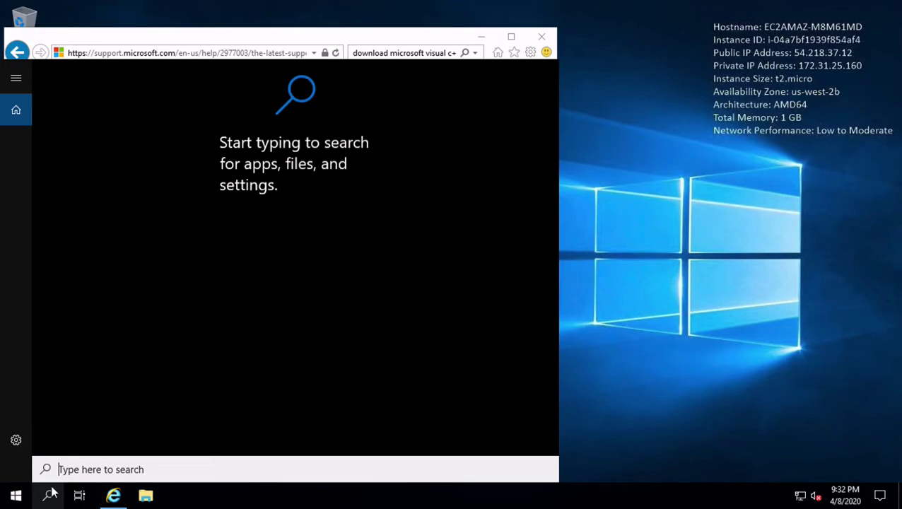
{"action": "type", "text": "command"}
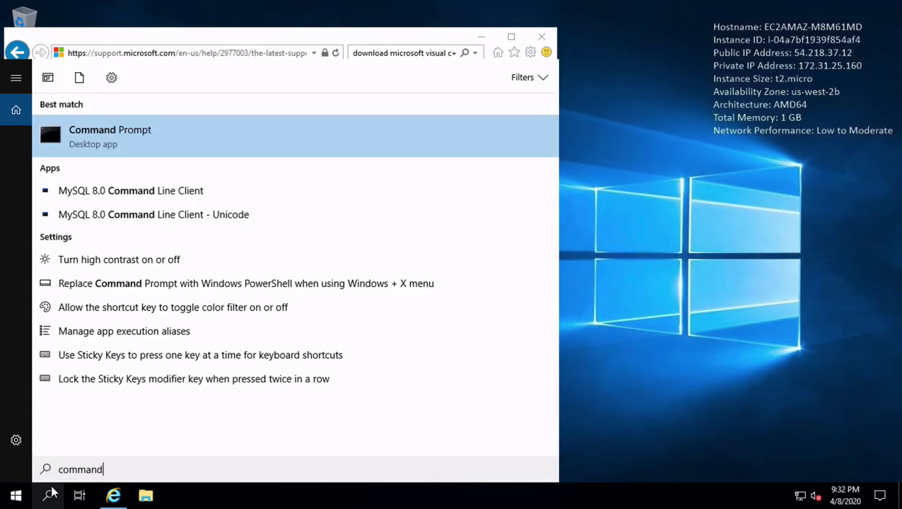
{"action": "key", "text": "Return"}
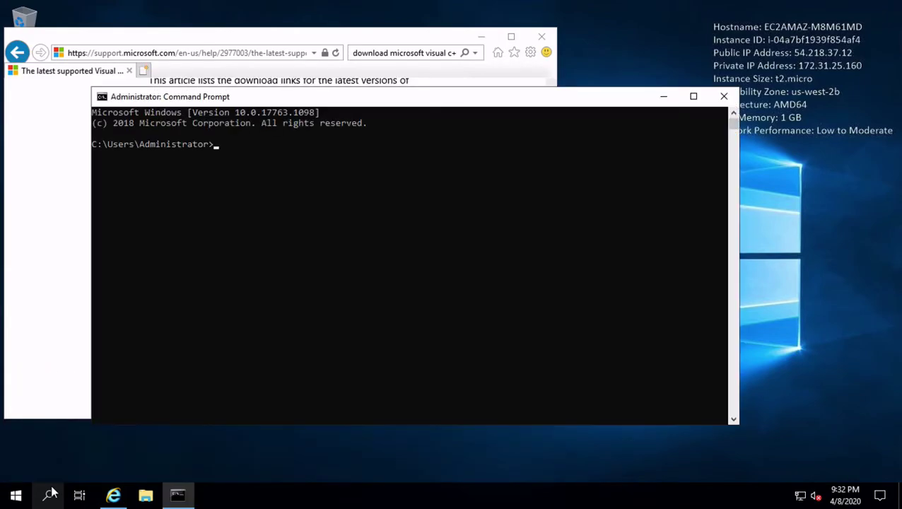
{"action": "type", "text": "mysql"}
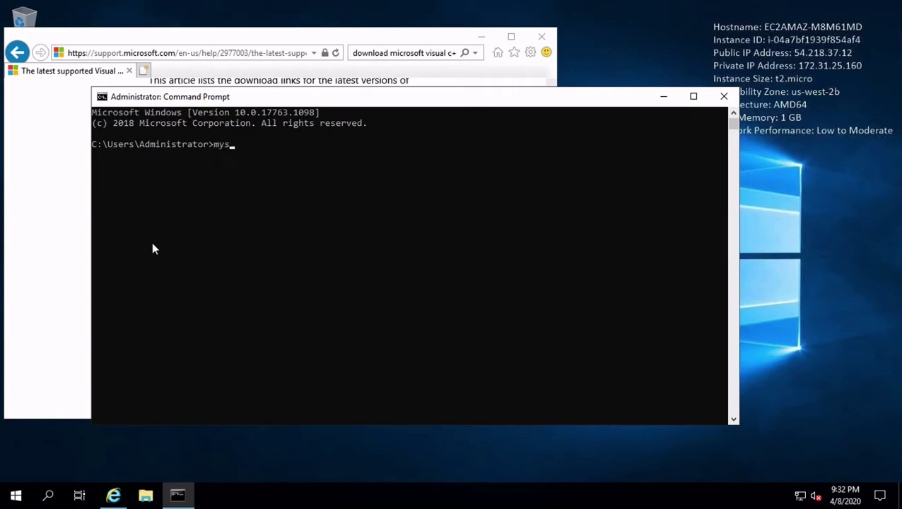
{"action": "key", "text": "Return"}
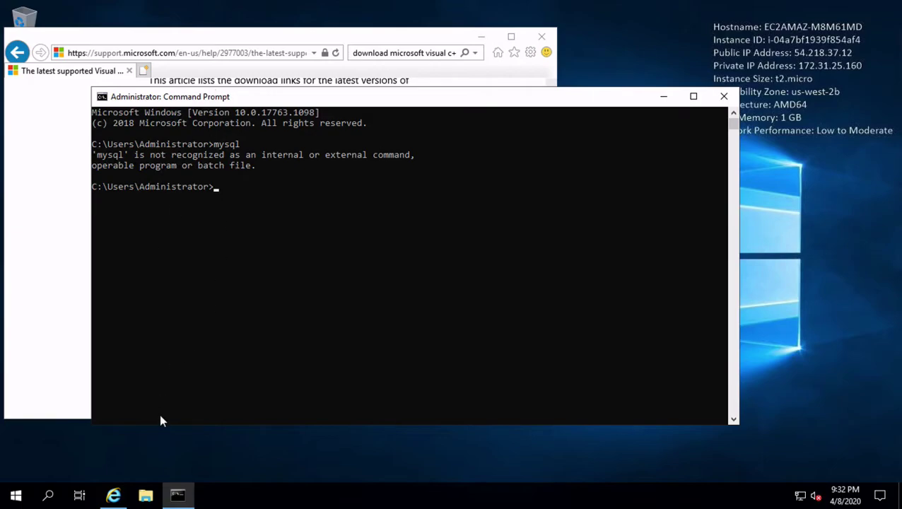
In File Explorer, browse to C:\Program Files\MySQL\MySQL Server 8.0\bin and copy the folder's address
{"action": "left_click", "coordinate": [147, 498]}
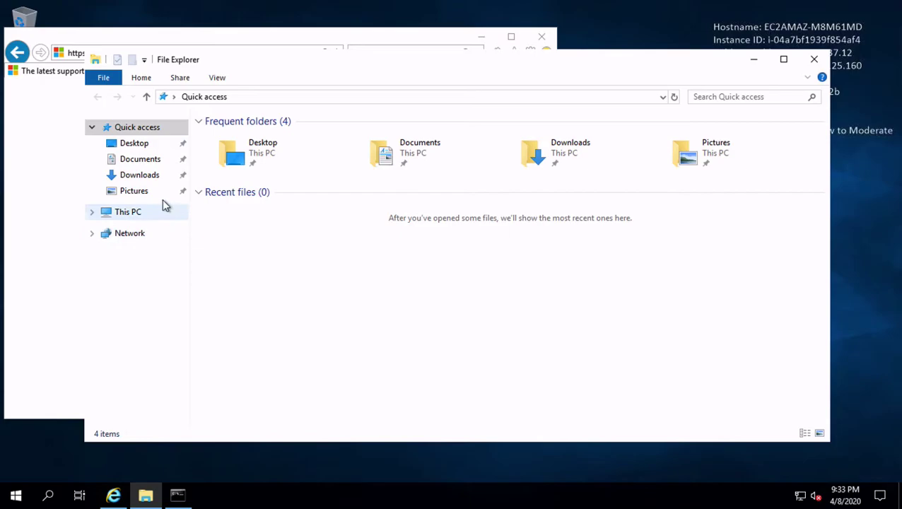
{"action": "left_click", "coordinate": [131, 214]}
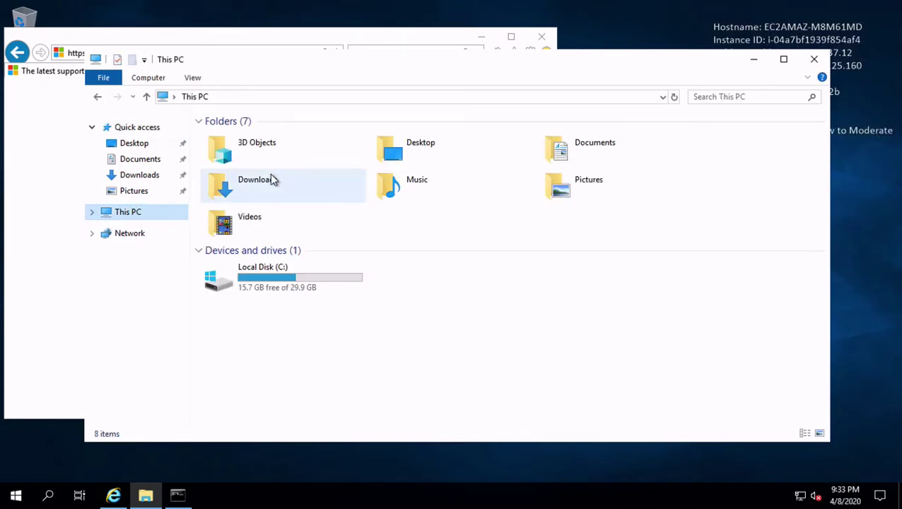
{"action": "double_click", "coordinate": [261, 273]}
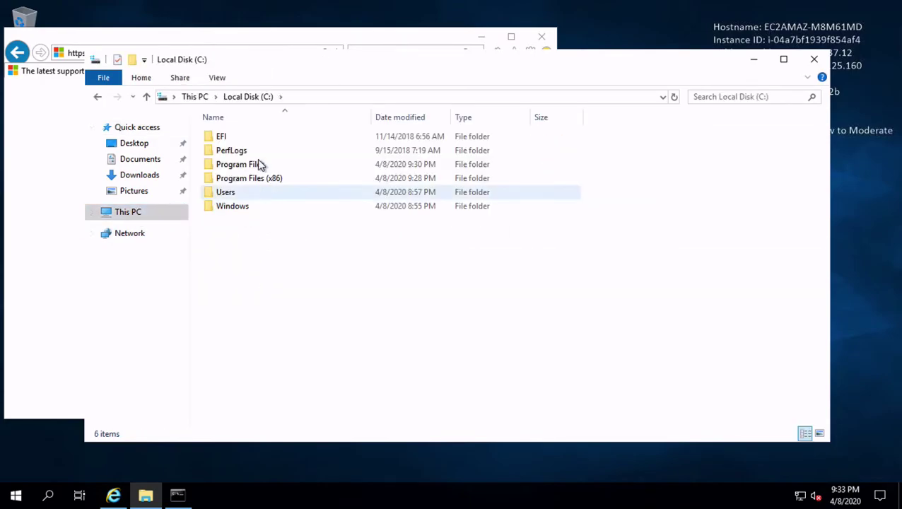
{"action": "double_click", "coordinate": [259, 164]}
{"action": "left_click", "coordinate": [251, 177]}
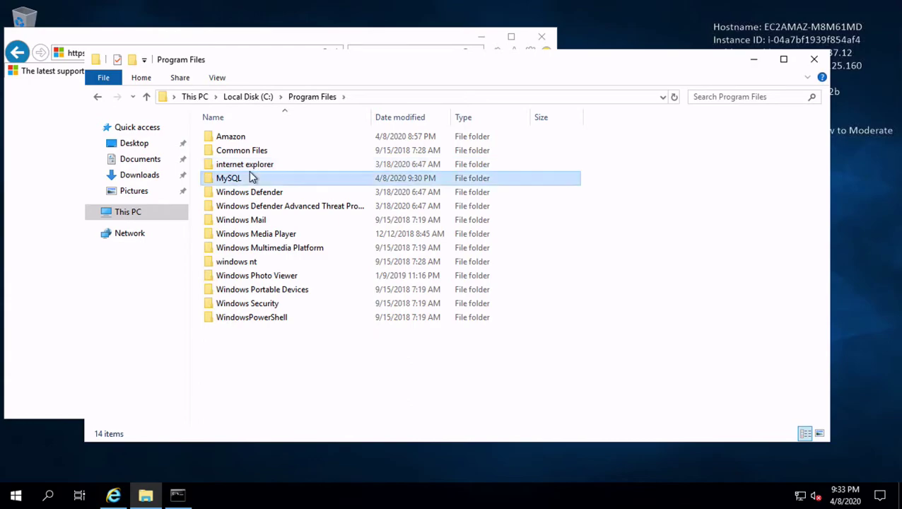
{"action": "double_click", "coordinate": [251, 178]}
{"action": "double_click", "coordinate": [256, 144]}
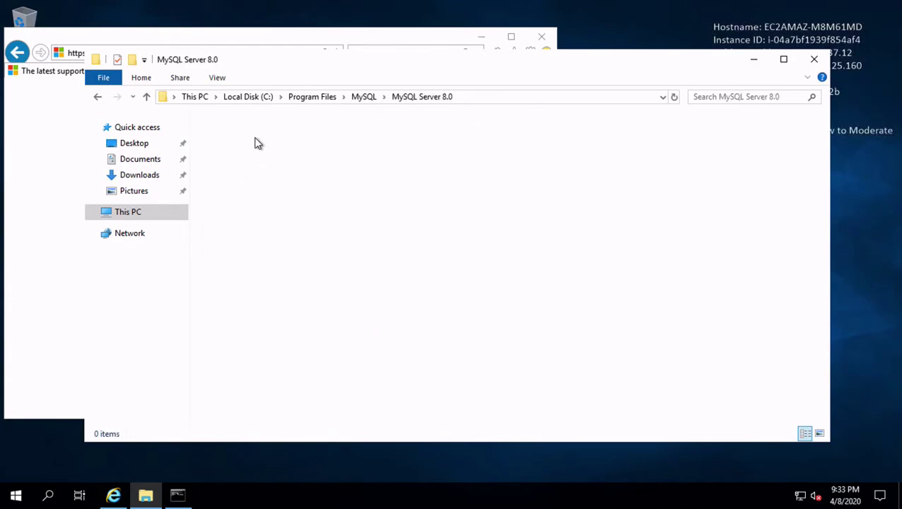
{"action": "double_click", "coordinate": [244, 138]}
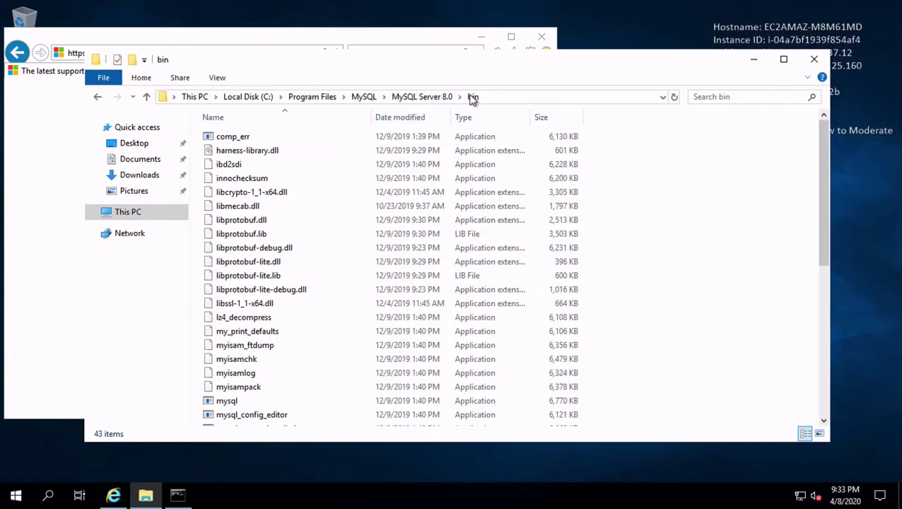
{"action": "right_click", "coordinate": [473, 100]}
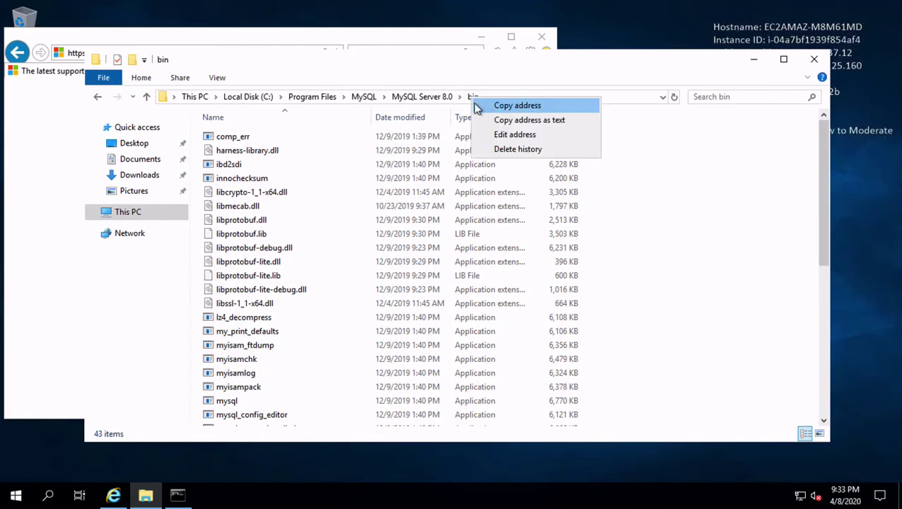
{"action": "left_click", "coordinate": [491, 106]}
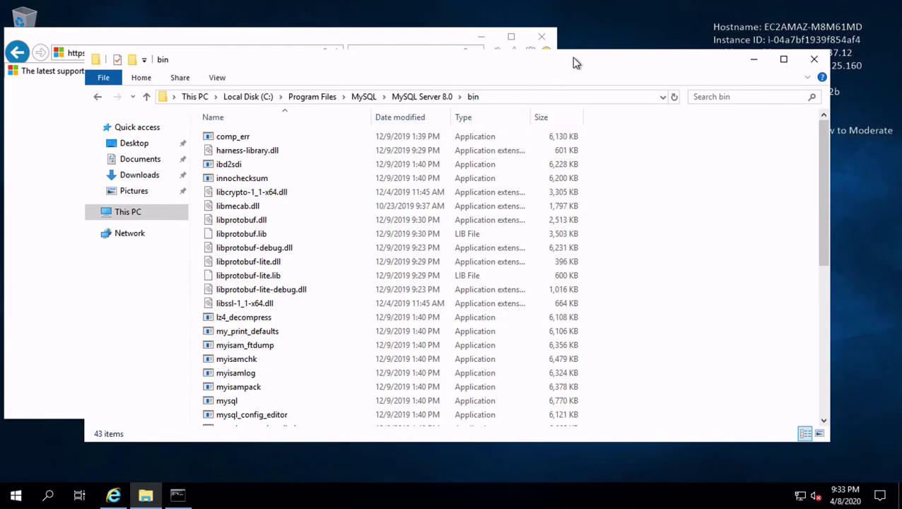
Back in Command Prompt, change to the C:\Program Files\MySQL\MySQL Server 8.0\bin directory and run mysql
{"action": "left_click", "coordinate": [751, 58]}
{"action": "left_click", "coordinate": [481, 219]}
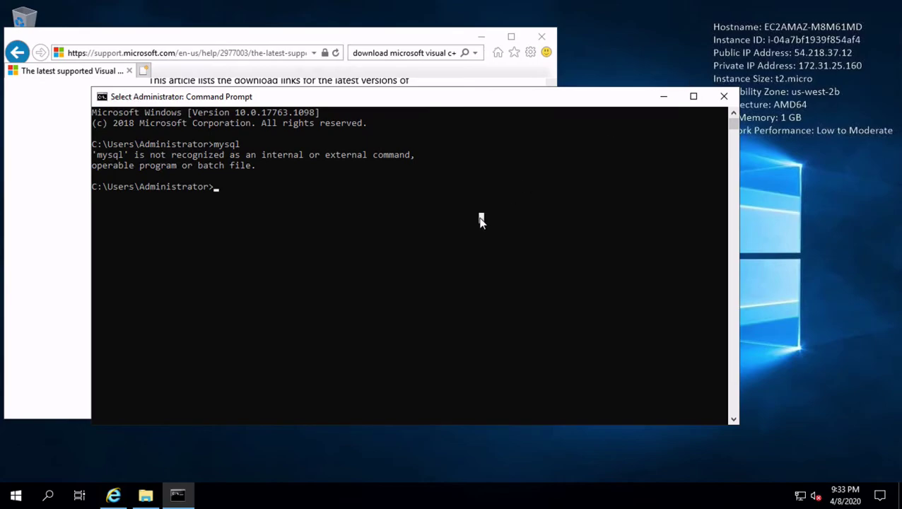
{"action": "type", "text": "cd"}
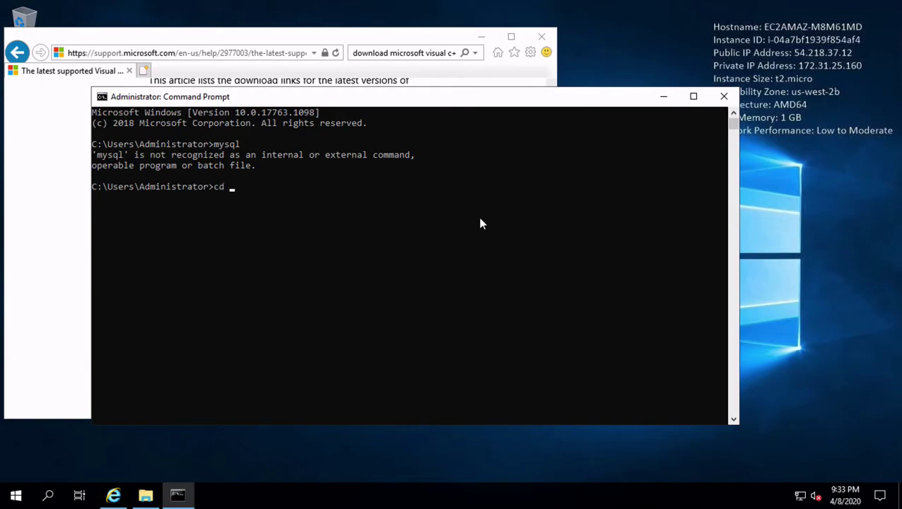
{"action": "key", "text": "ctrl+v"}
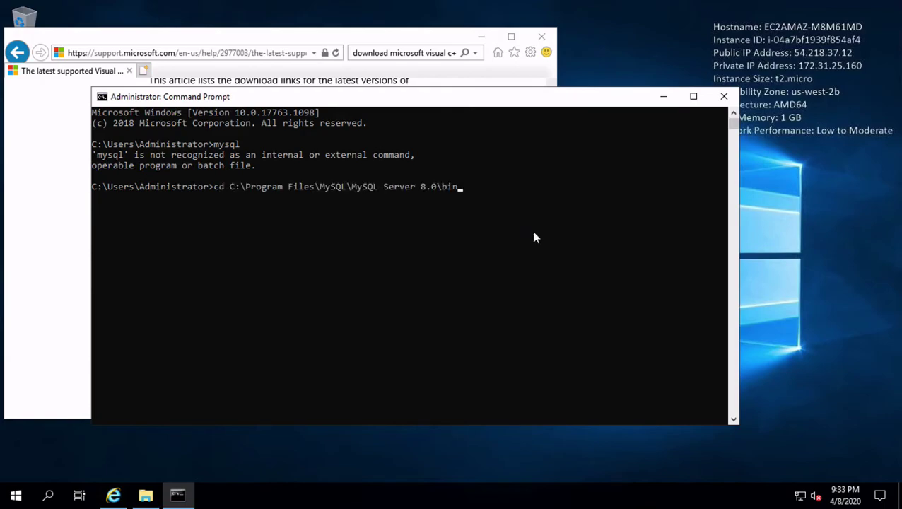
{"action": "key", "text": "Return"}
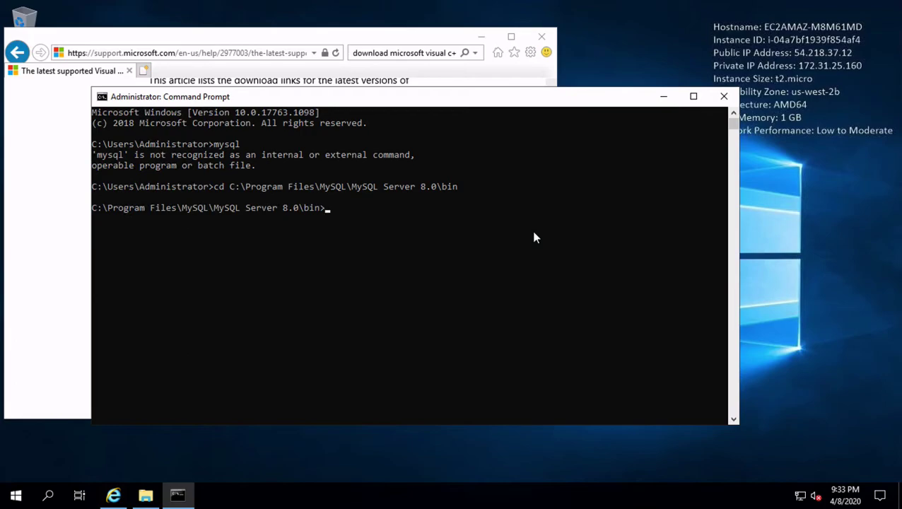
{"action": "type", "text": "mysql"}
{"action": "key", "text": "Return"}
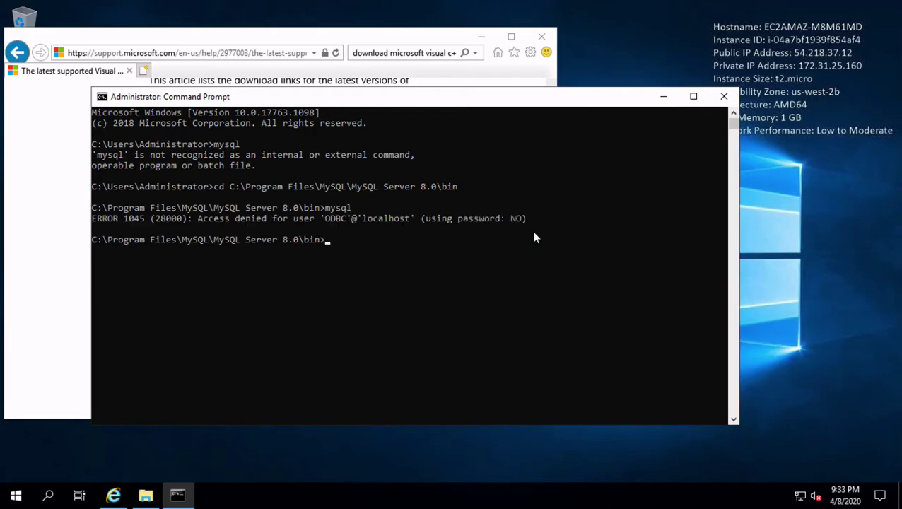
Log in to the MySQL monitor as root with mysql -u root -p, entering the root password
{"action": "key", "text": "Up"}
{"action": "type", "text": "-u root -p"}
{"action": "key", "text": "Return"}
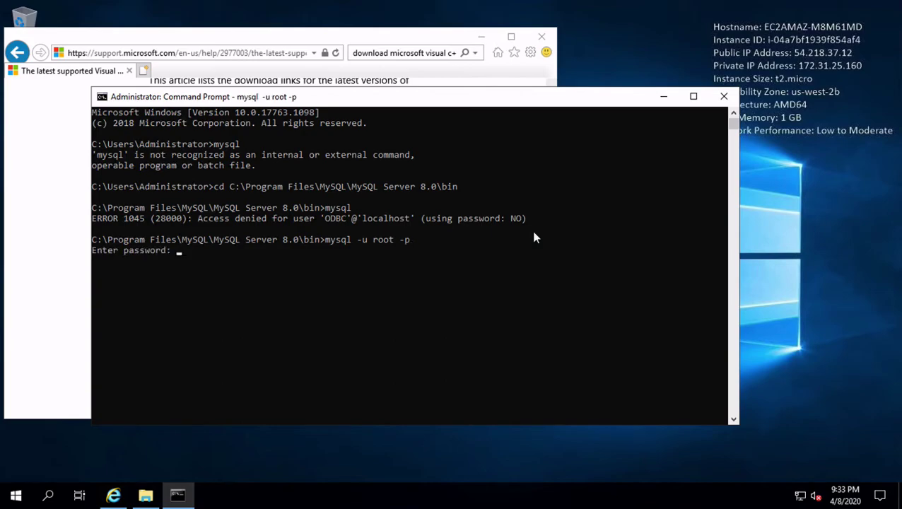
{"action": "type", "text": "******************"}
{"action": "key", "text": "Return"}
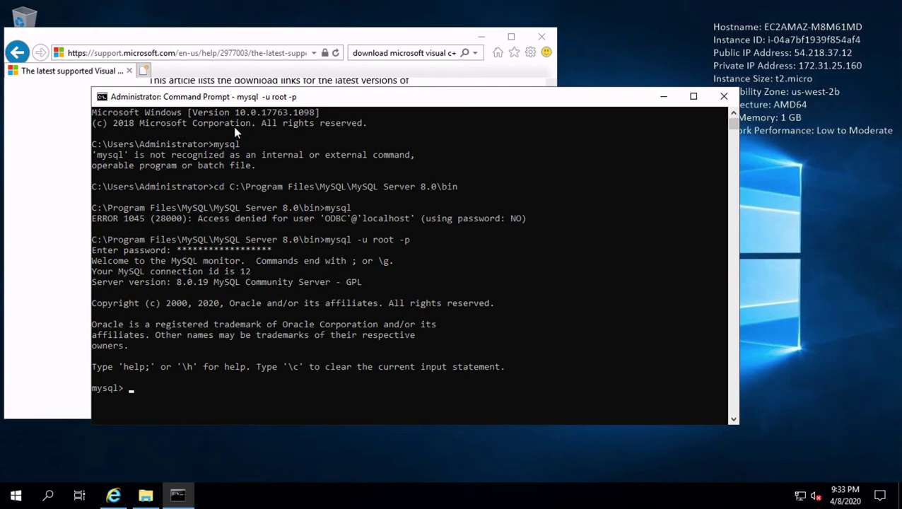
Search Windows for "envi", open the system environment variables settings, and open the system Path variable for editing
{"action": "left_click", "coordinate": [43, 495]}
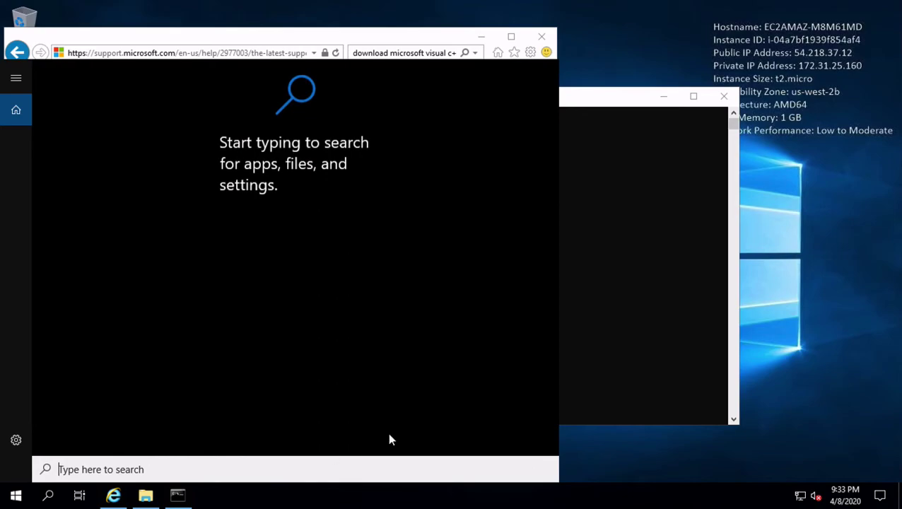
{"action": "type", "text": "envi"}
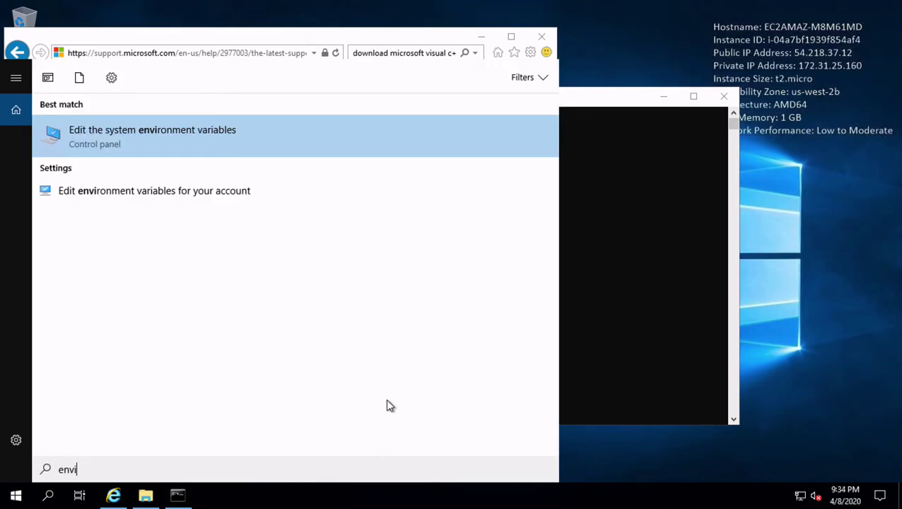
{"action": "left_click", "coordinate": [223, 136]}
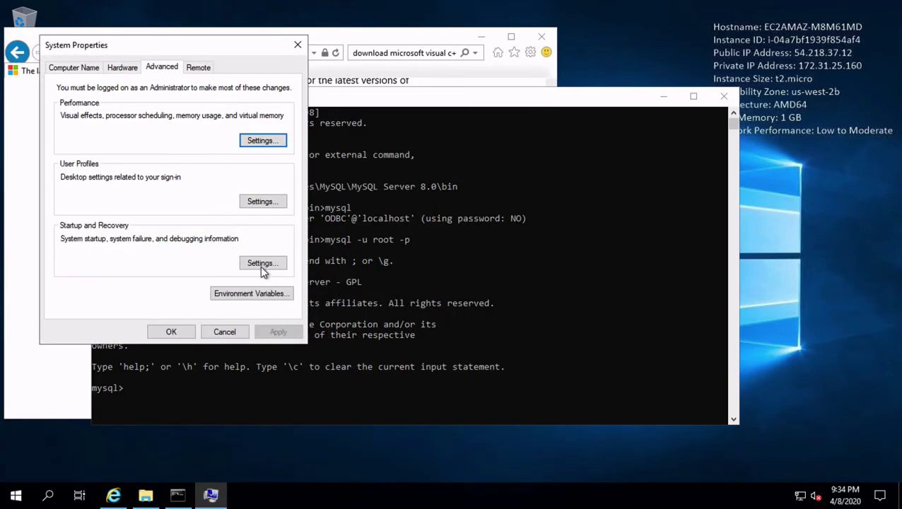
{"action": "left_click", "coordinate": [263, 294]}
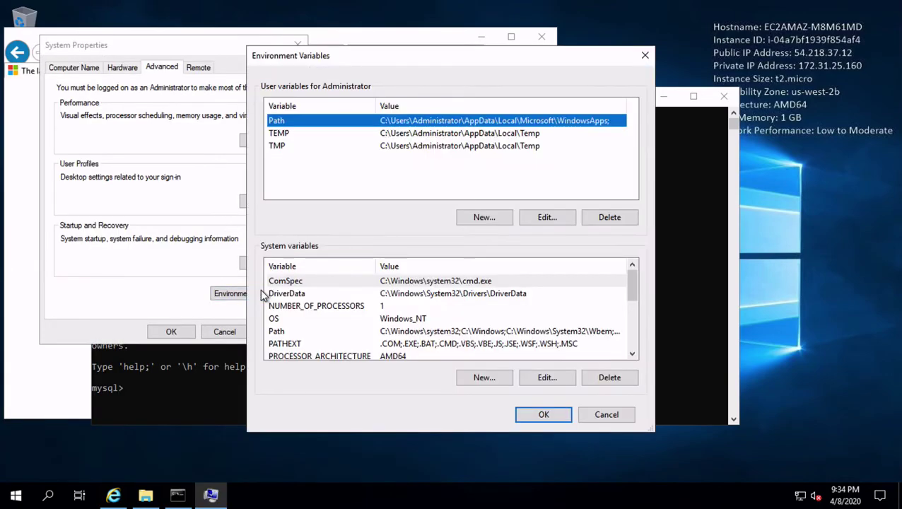
{"action": "double_click", "coordinate": [292, 329]}
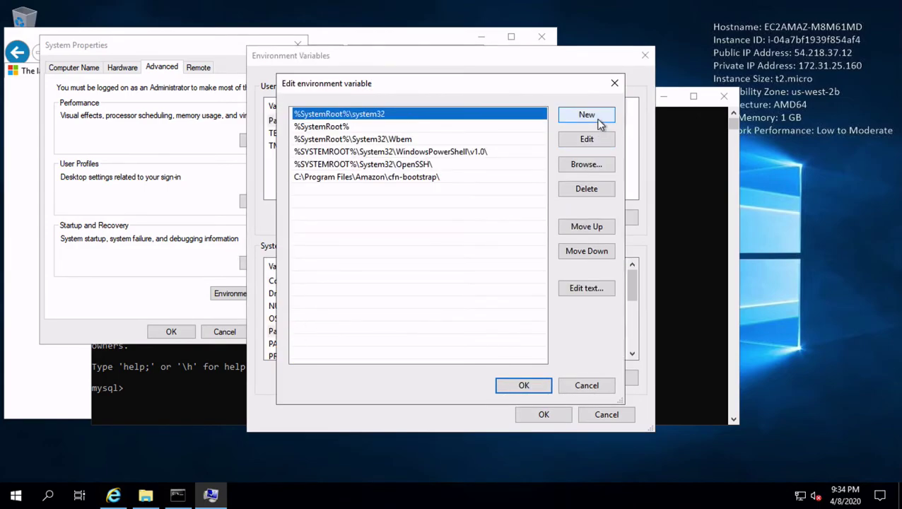
Add C:\Program Files\MySQL\MySQL Server 8.0\bin as a new entry in the system Path and save the environment variables
{"action": "left_click", "coordinate": [599, 123]}
{"action": "right_click", "coordinate": [297, 188]}
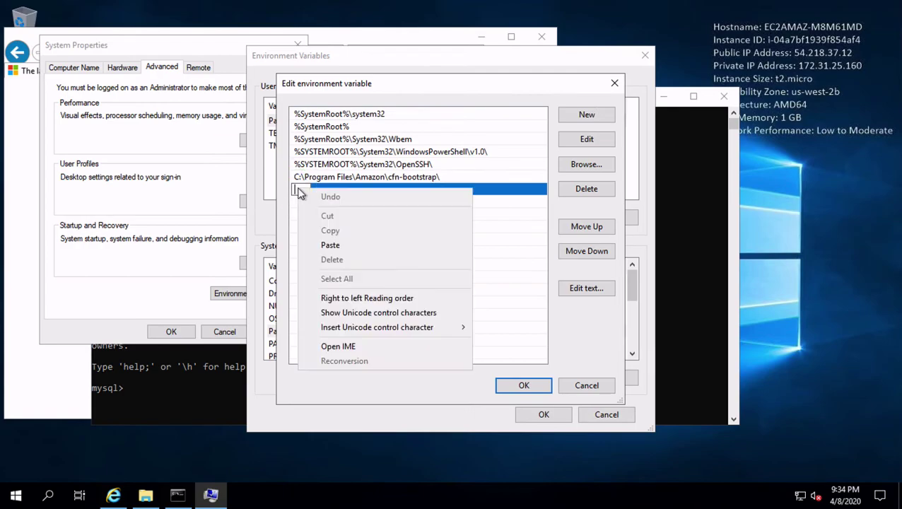
{"action": "left_click", "coordinate": [330, 245]}
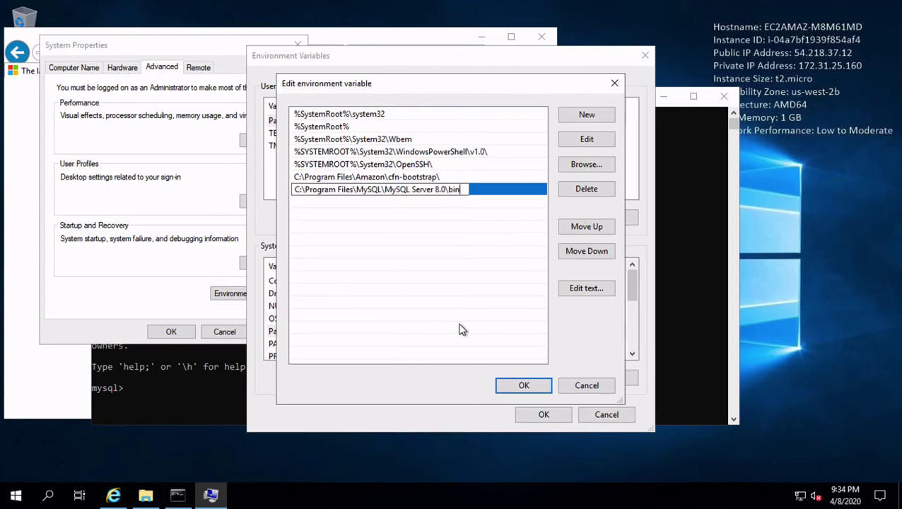
{"action": "left_click", "coordinate": [523, 385]}
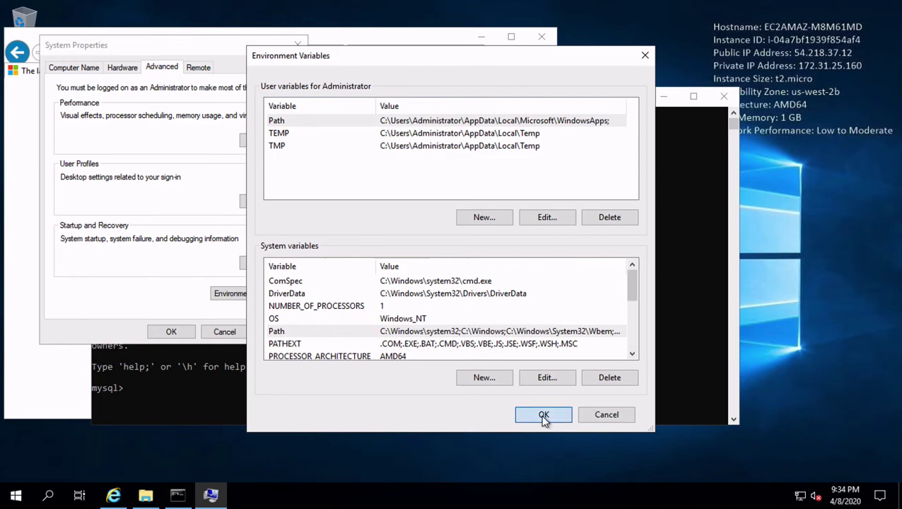
{"action": "left_click", "coordinate": [542, 416]}
Close the current Command Prompt window and open a fresh one through a Windows search for "comm"
{"action": "left_click", "coordinate": [436, 366]}
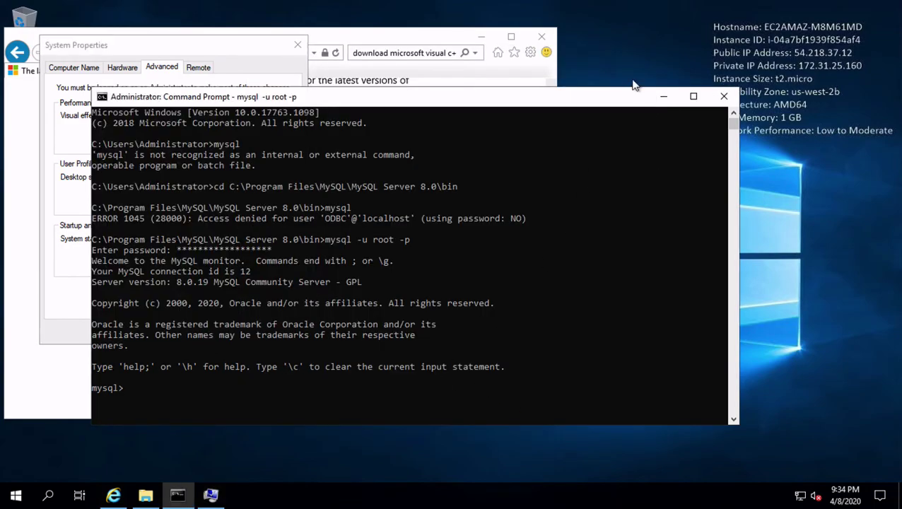
{"action": "left_click", "coordinate": [721, 97]}
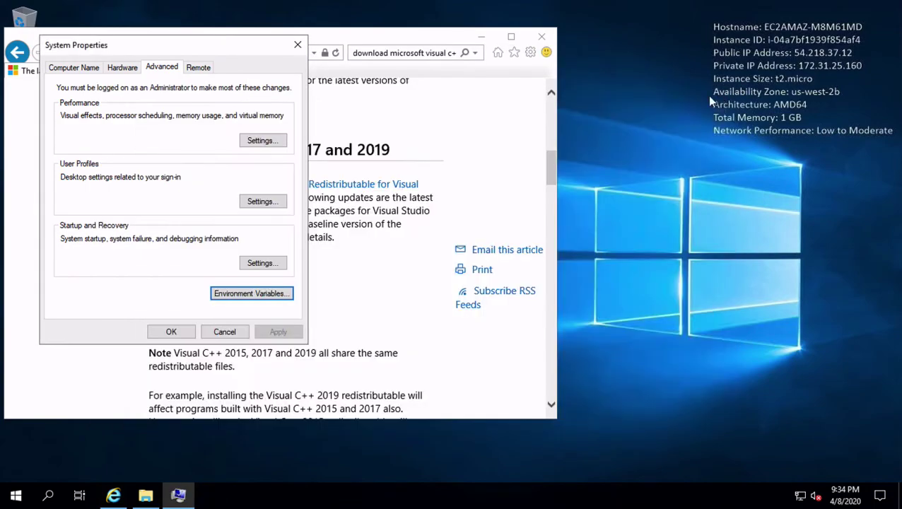
{"action": "left_click", "coordinate": [48, 494]}
{"action": "type", "text": "comm"}
{"action": "key", "text": "Return"}
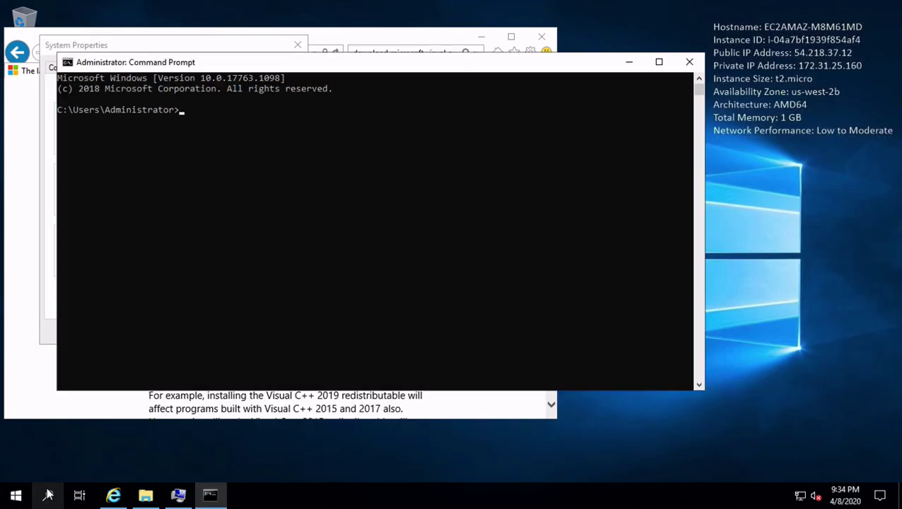
From the default user folder, log in to MySQL with mysql -u root -p, entering the root password
{"action": "type", "text": "mysql -u root -p"}
{"action": "key", "text": "Return"}
{"action": "type", "text": "********"}
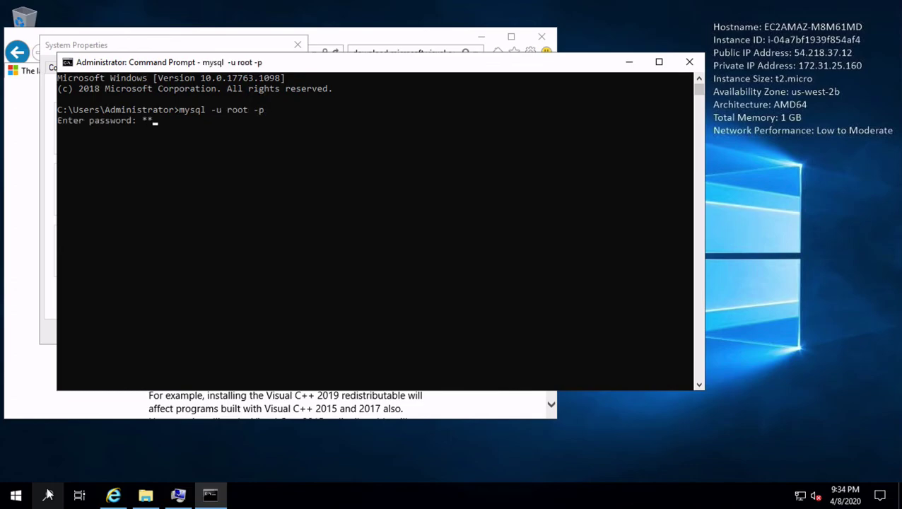
{"action": "type", "text": "**********"}
{"action": "key", "text": "Return"}
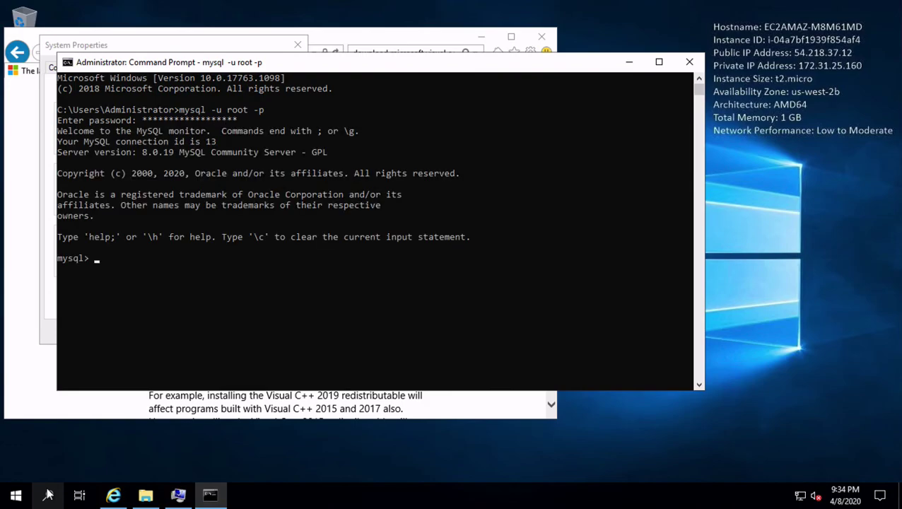